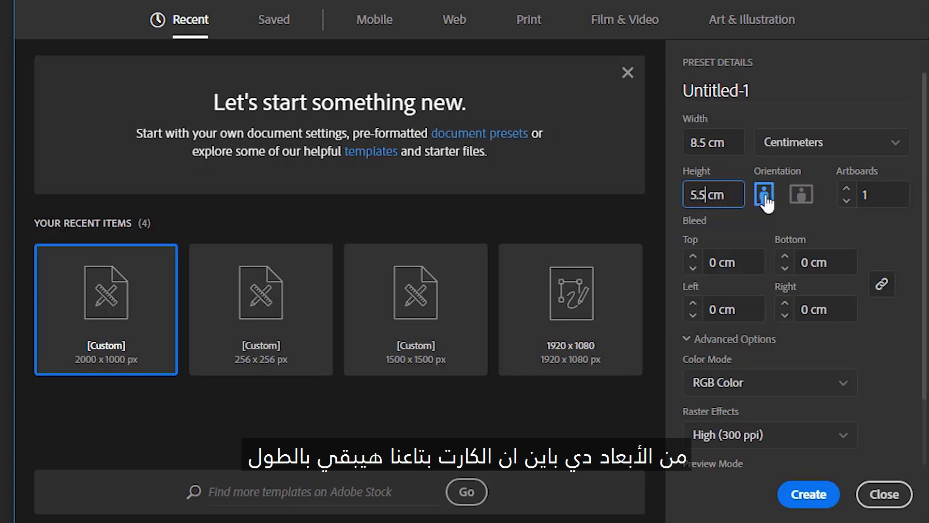
- Set up a portrait 5.5 × 8.5 cm card with two artboards, named Business Card Design
{"action": "left_click", "coordinate": [748, 219]}
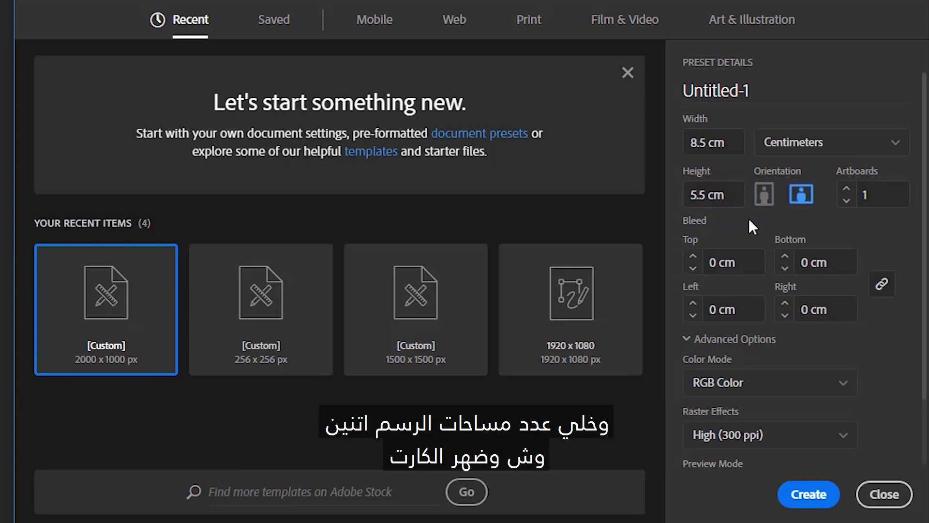
{"action": "left_click", "coordinate": [765, 198]}
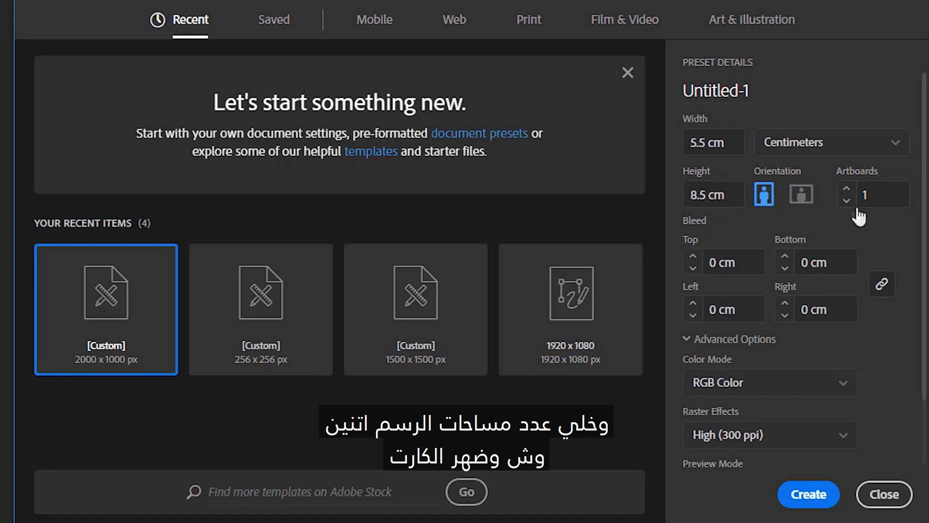
{"action": "left_click", "coordinate": [878, 201]}
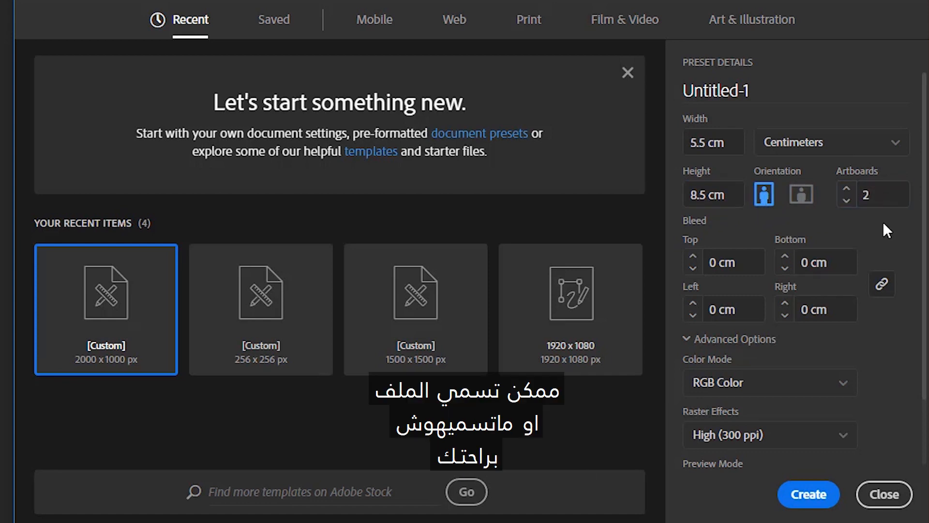
{"action": "left_click", "coordinate": [803, 97]}
{"action": "type", "text": "bb"}
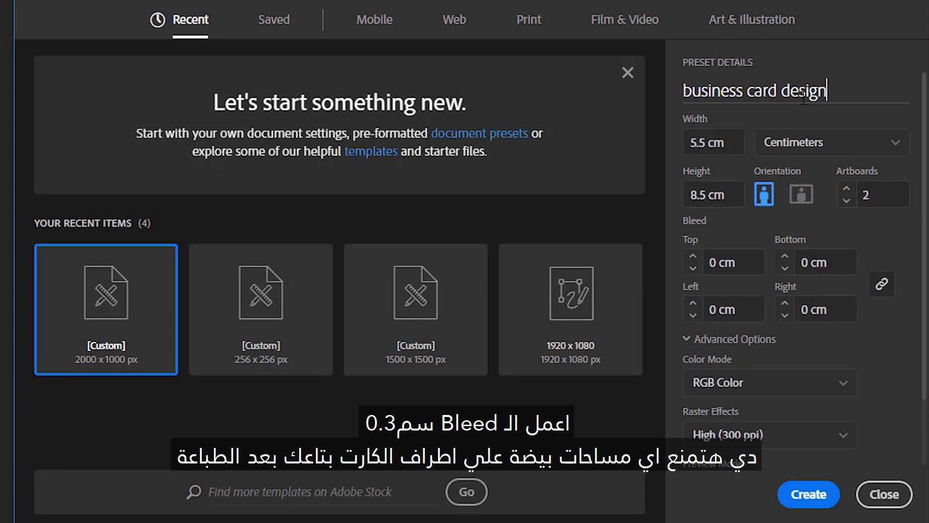
- Apply a 0.3 cm bleed to all sides, choose CMYK colour, and create the document
{"action": "left_click", "coordinate": [706, 262]}
{"action": "type", "text": "0.3"}
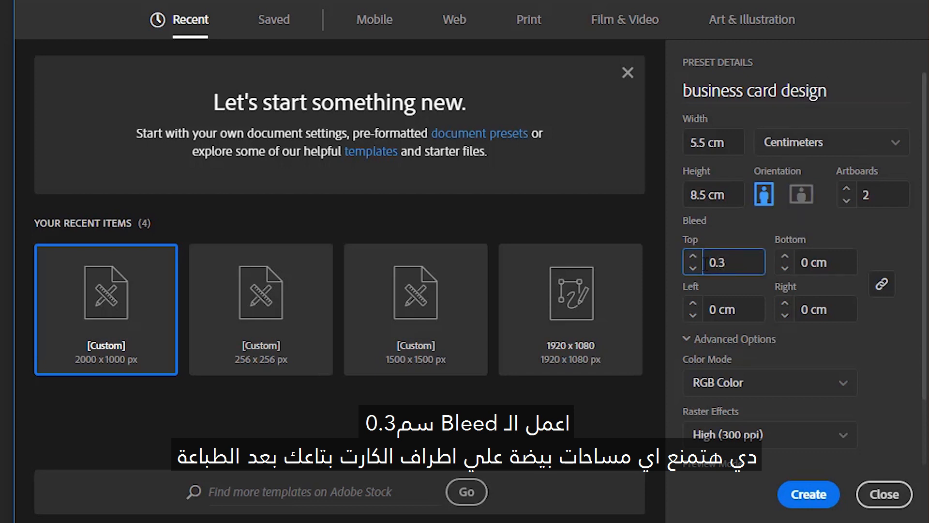
{"action": "left_click", "coordinate": [860, 247]}
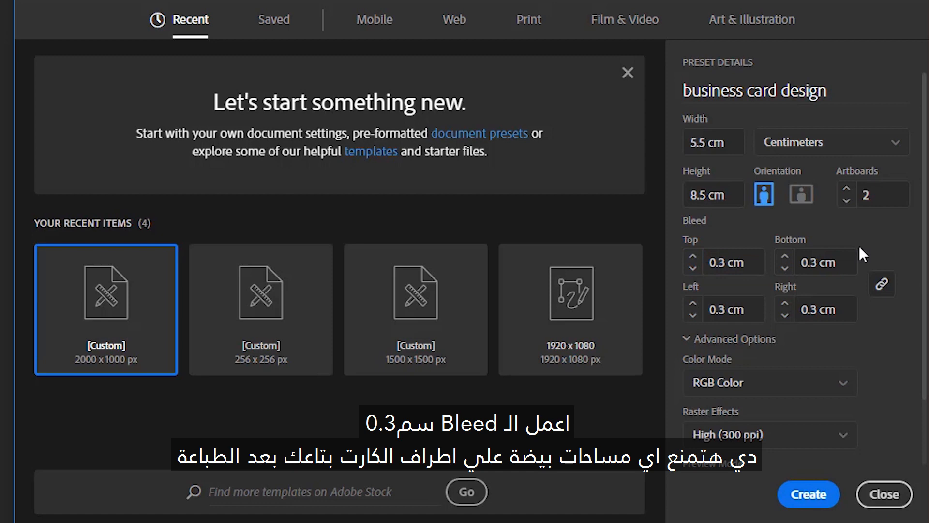
{"action": "left_click", "coordinate": [833, 384]}
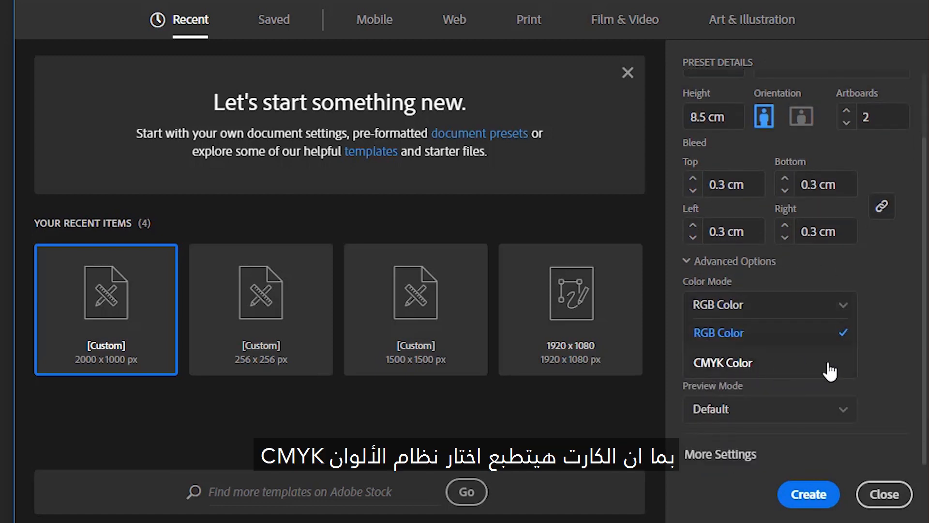
{"action": "left_click", "coordinate": [839, 366]}
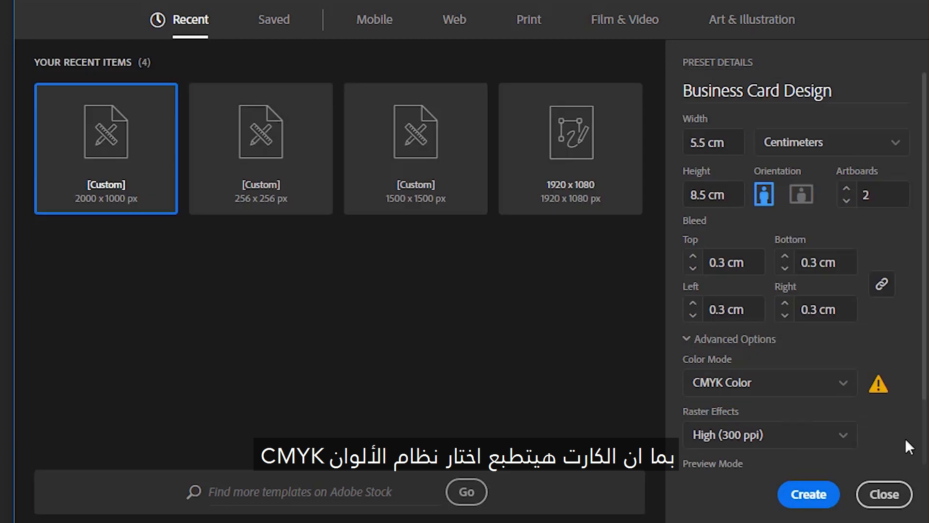
{"action": "left_click", "coordinate": [807, 494]}
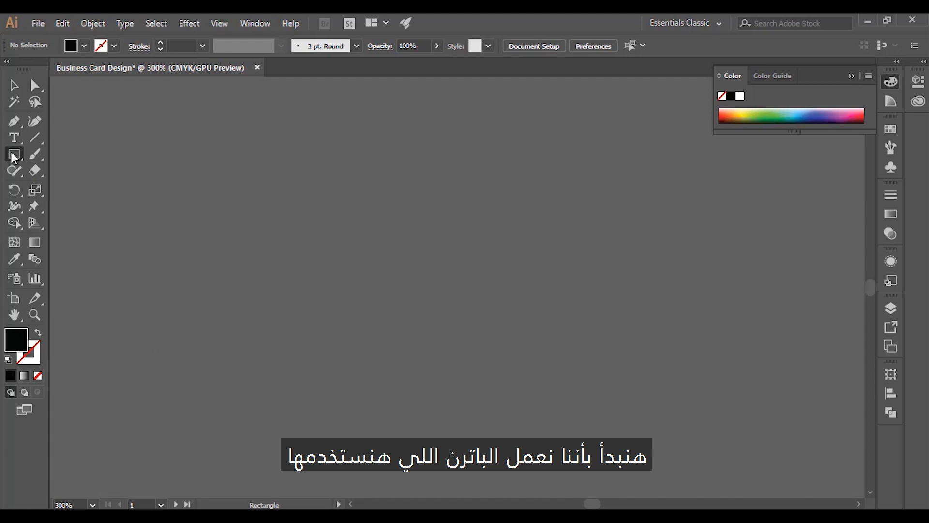
- Show the rulers, draw a 60 × 60 pt black square, and move it up the canvas
{"action": "left_click", "coordinate": [13, 153]}
{"action": "key", "text": "ctrl+r"}
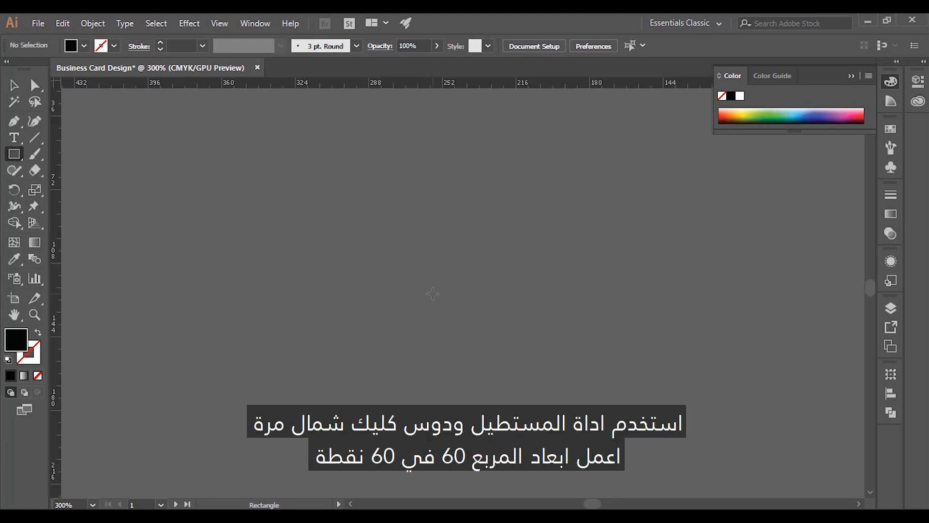
{"action": "left_click", "coordinate": [433, 294]}
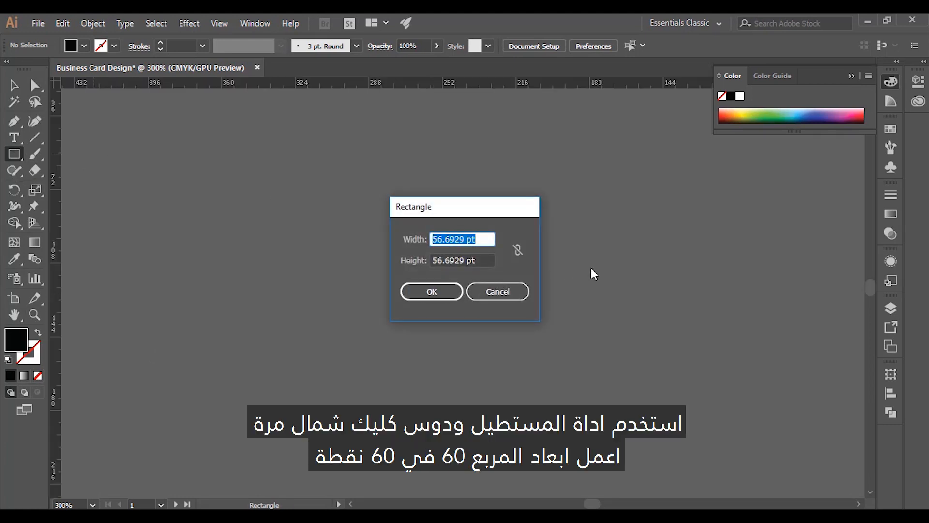
{"action": "type", "text": "60"}
{"action": "key", "text": "Tab"}
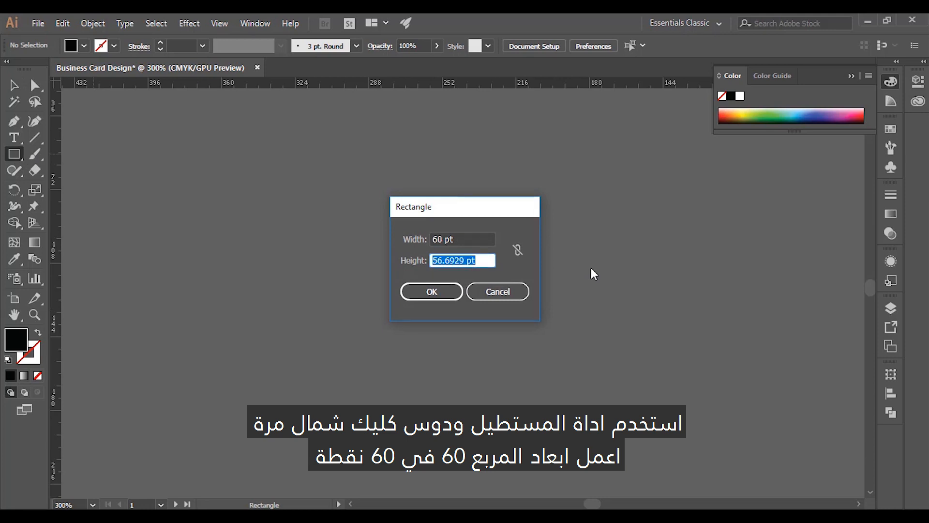
{"action": "type", "text": "60"}
{"action": "key", "text": "Return"}
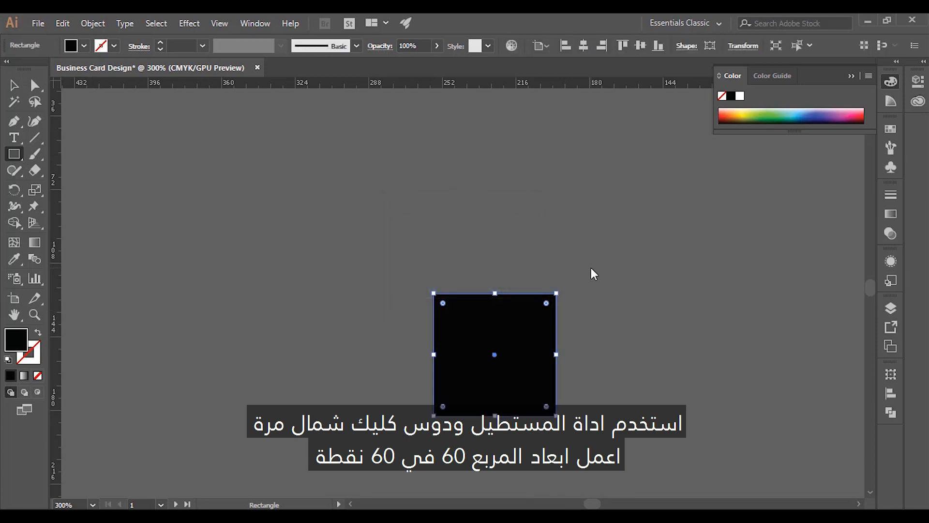
{"action": "key", "text": "v"}
{"action": "left_click_drag", "start_coordinate": [559, 304], "coordinate": [554, 242]}
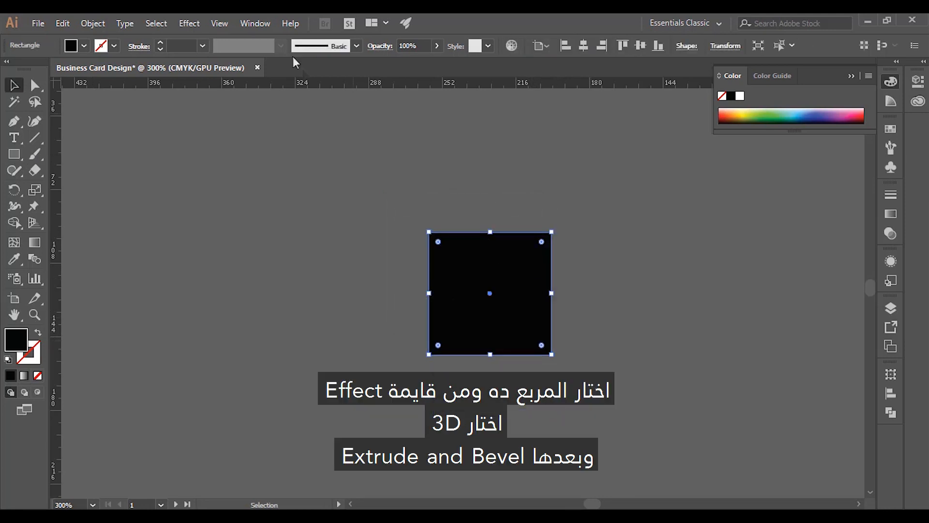
- Extrude the square in 3D with Isometric Left position, 60 pt depth and no bevel
{"action": "left_click", "coordinate": [190, 23]}
{"action": "mouse_move", "coordinate": [307, 101]}
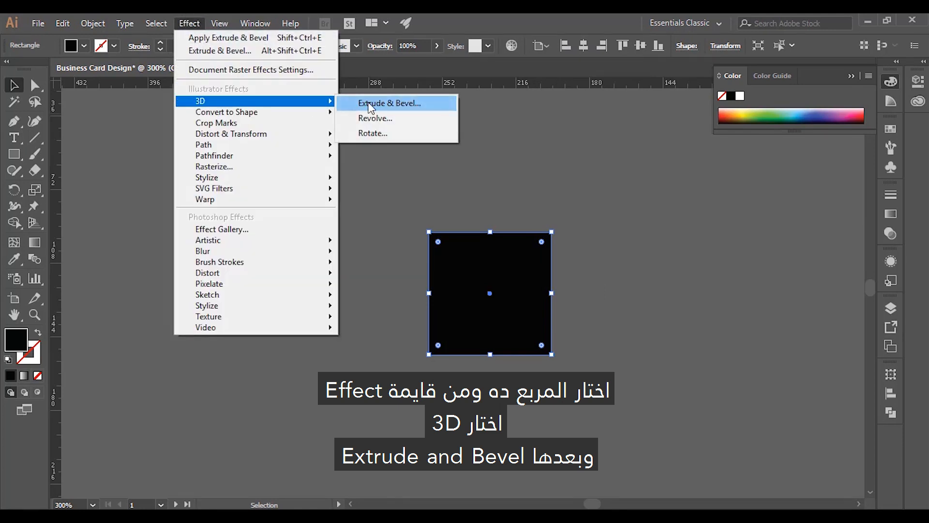
{"action": "left_click", "coordinate": [372, 105]}
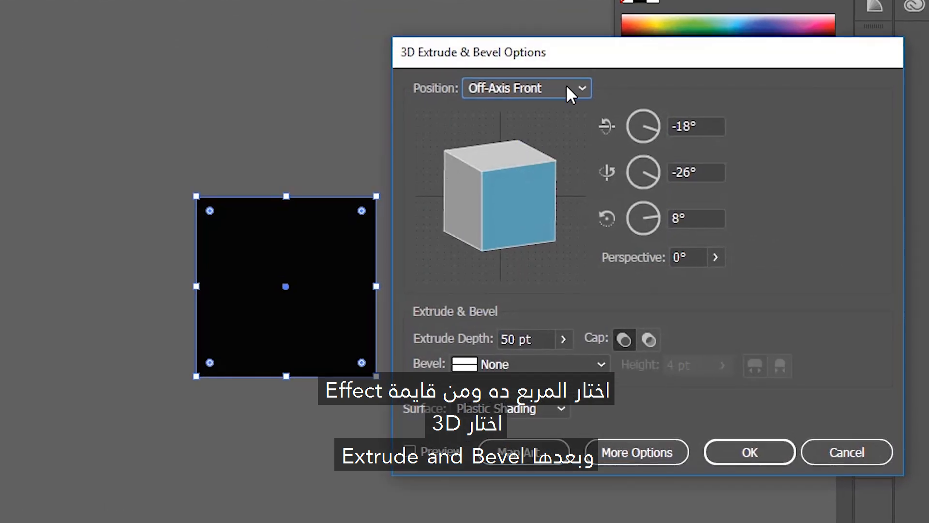
{"action": "left_click", "coordinate": [410, 450]}
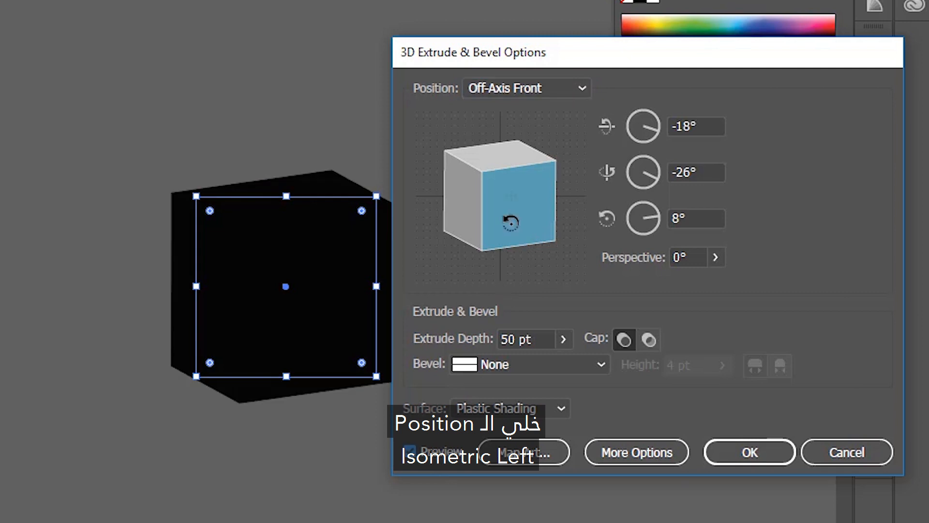
{"action": "left_click", "coordinate": [519, 87]}
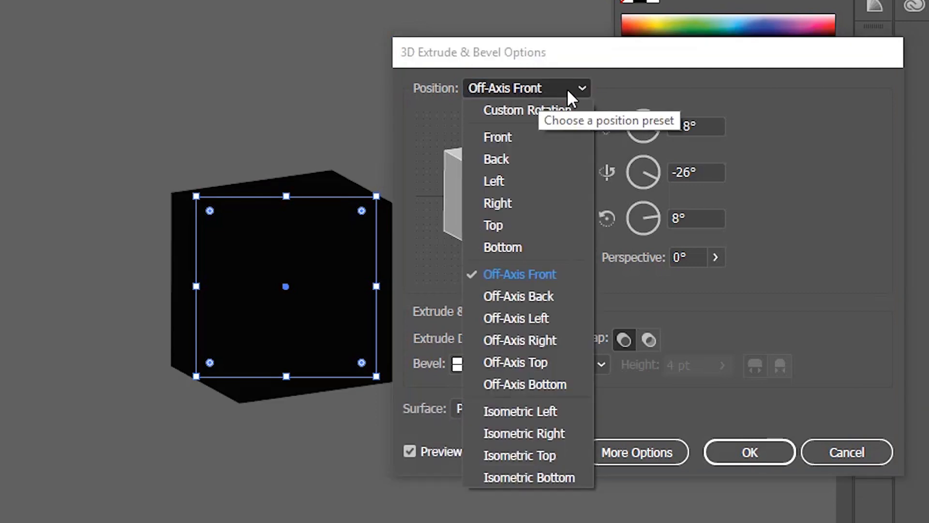
{"action": "left_click", "coordinate": [577, 407]}
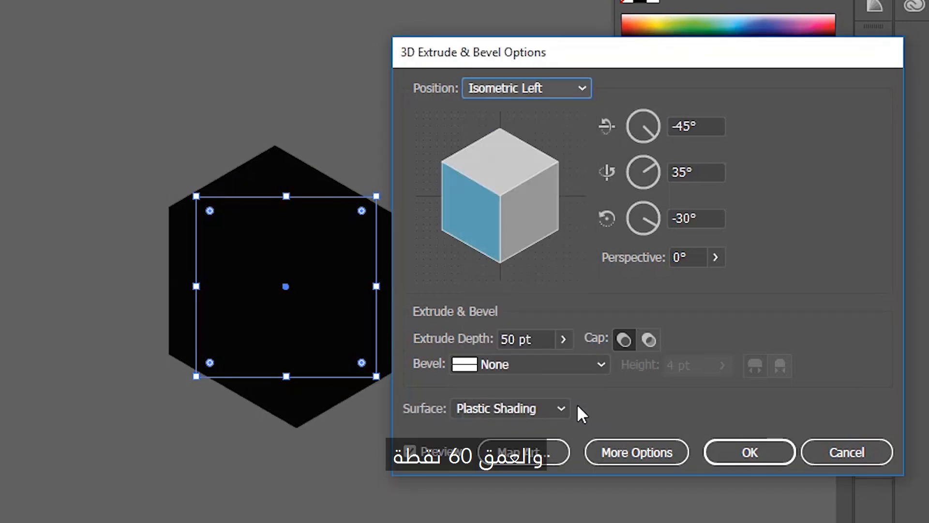
{"action": "double_click", "coordinate": [508, 338]}
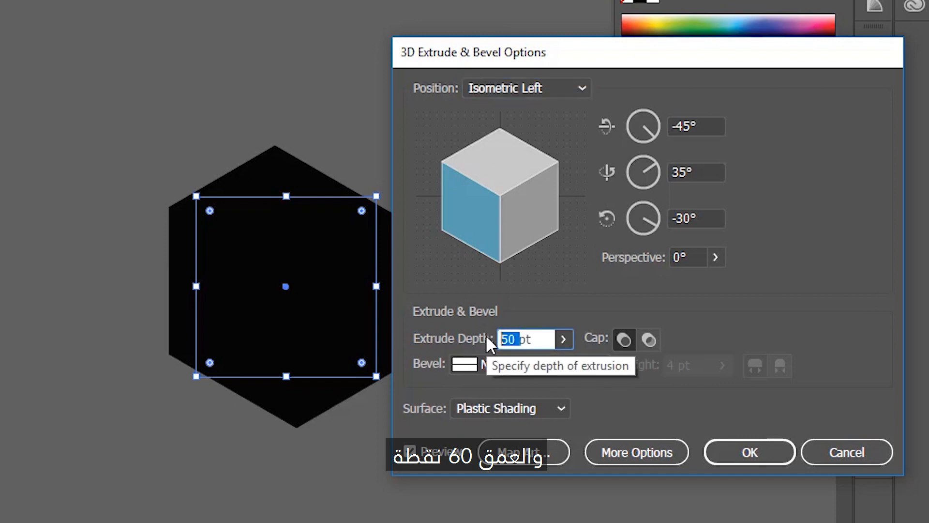
{"action": "type", "text": "60"}
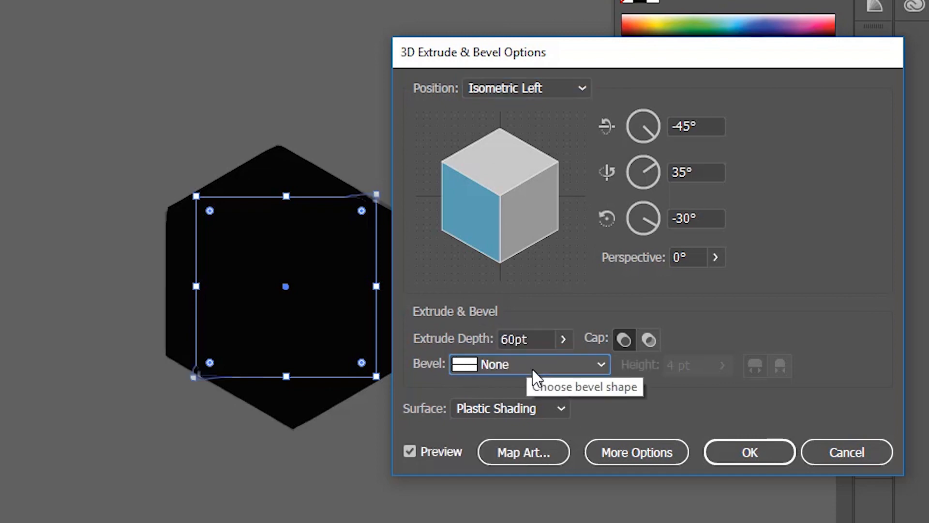
{"action": "left_click", "coordinate": [532, 367]}
{"action": "left_click", "coordinate": [533, 377]}
{"action": "left_click", "coordinate": [759, 460]}
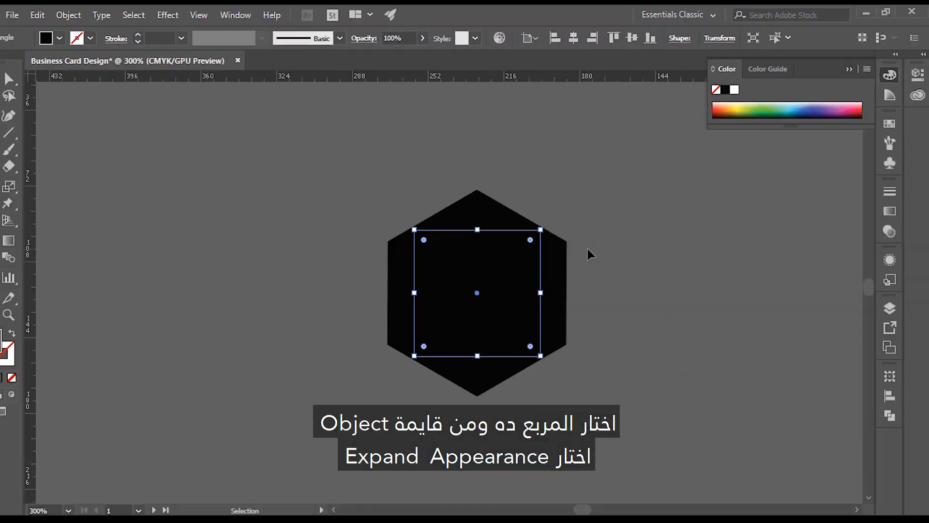
- Expand the cube's 3D appearance into separate editable shapes
{"action": "left_click", "coordinate": [599, 244]}
{"action": "left_click", "coordinate": [487, 270]}
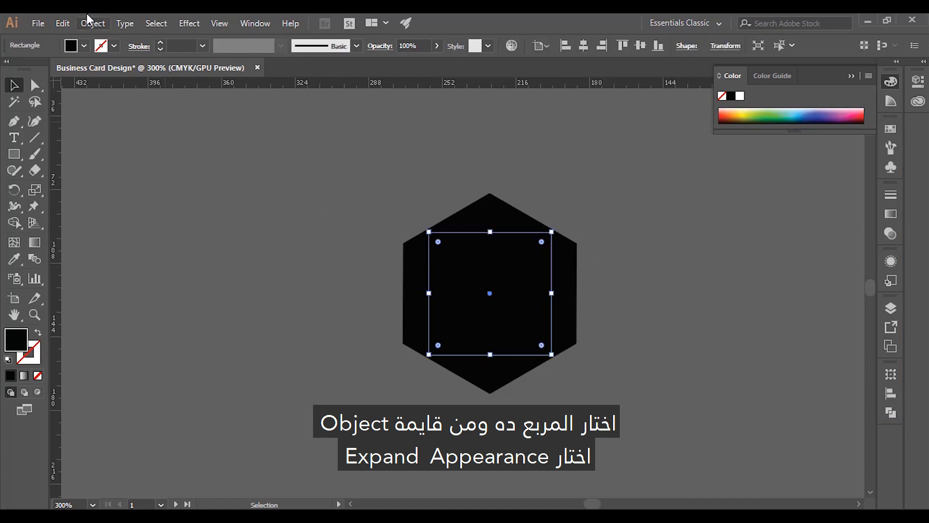
{"action": "left_click", "coordinate": [92, 23]}
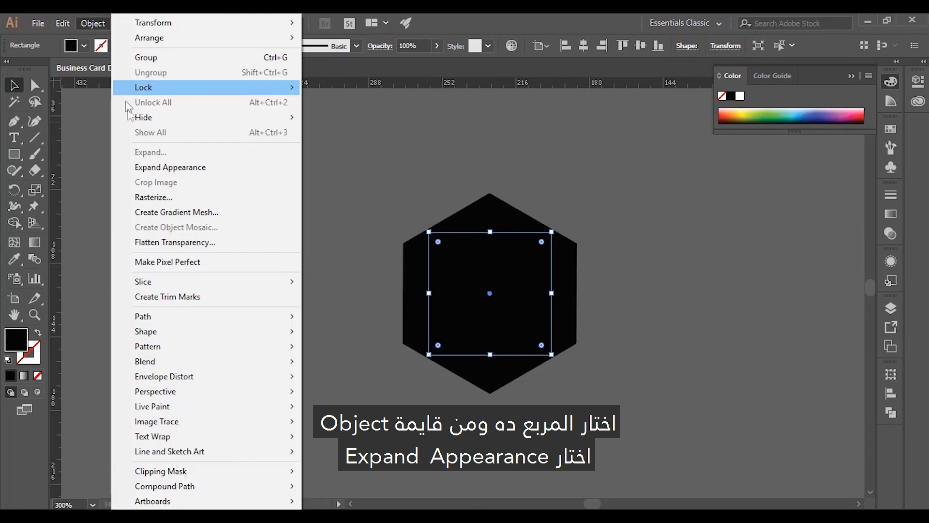
{"action": "left_click", "coordinate": [266, 172]}
- Fill the cube's right and left faces with dark grey swatches
{"action": "left_click", "coordinate": [699, 246]}
{"action": "key", "text": "a"}
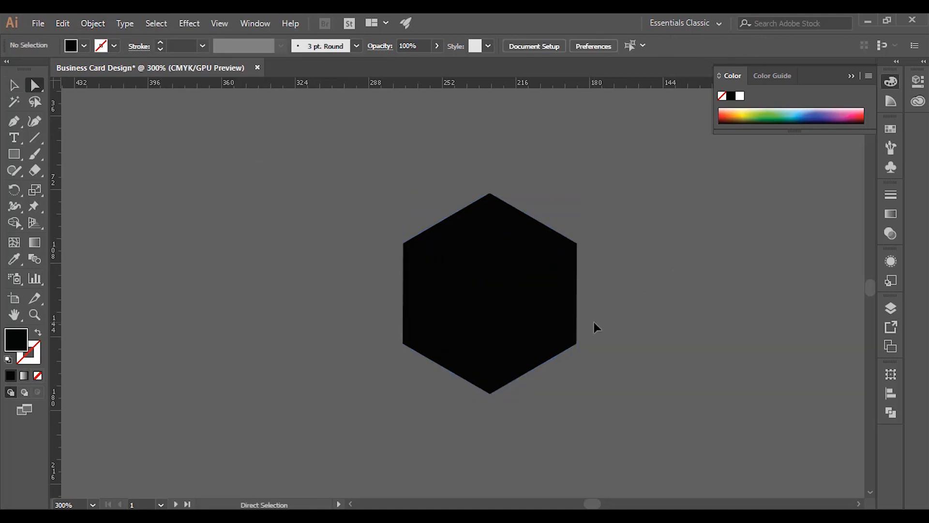
{"action": "left_click", "coordinate": [520, 248]}
{"action": "left_click", "coordinate": [540, 301]}
{"action": "left_click", "coordinate": [890, 128]}
{"action": "scroll", "coordinate": [870, 195], "scroll_direction": "down", "scroll_amount": 3}
{"action": "left_click", "coordinate": [743, 190]}
{"action": "left_click", "coordinate": [445, 315]}
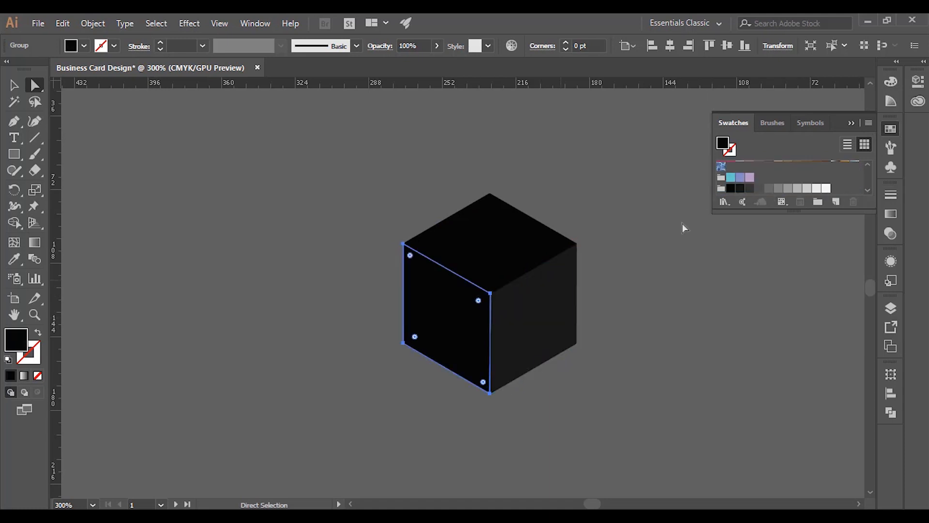
{"action": "left_click", "coordinate": [749, 189]}
- Recolour the right face a lighter grey so the two sides differ
{"action": "left_click", "coordinate": [793, 247]}
{"action": "left_click", "coordinate": [890, 129]}
{"action": "left_click", "coordinate": [476, 324]}
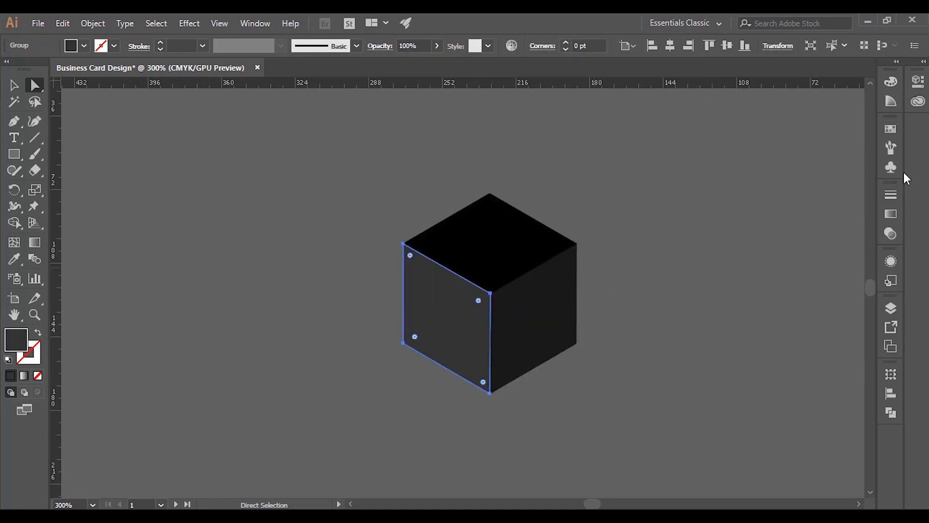
{"action": "left_click", "coordinate": [557, 277]}
{"action": "left_click", "coordinate": [891, 129]}
{"action": "left_click", "coordinate": [760, 189]}
{"action": "left_click", "coordinate": [666, 346]}
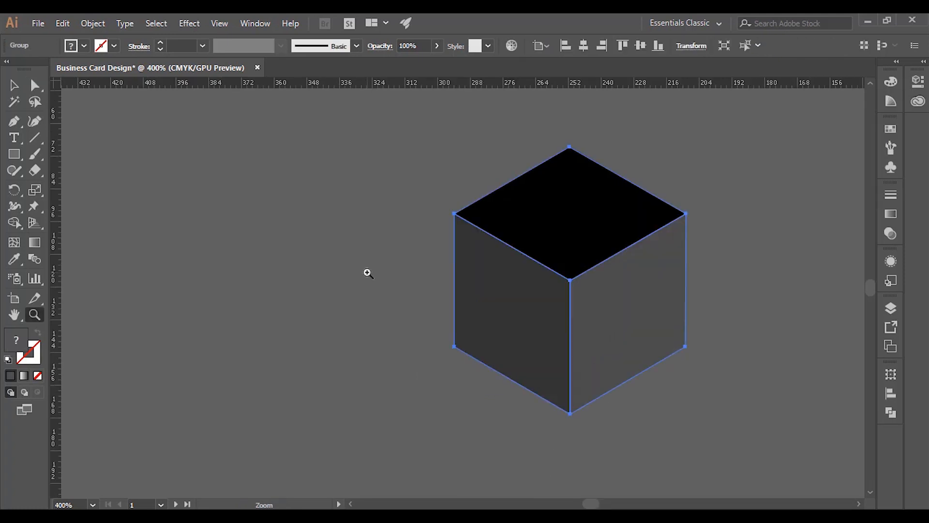
{"action": "key", "text": "v"}
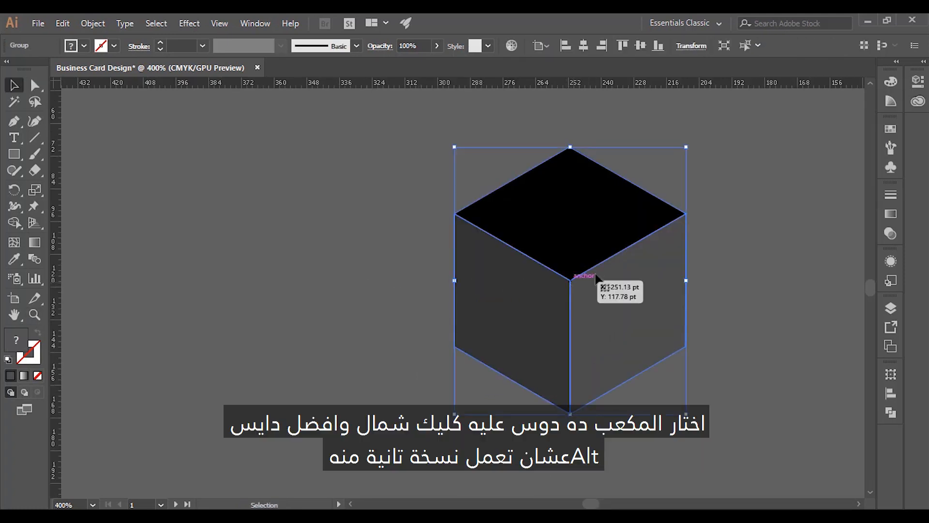
- Copy the cube sideways, check the shared vertex, and repeat the copy to form a row
{"action": "left_click_drag", "start_coordinate": [583, 279], "coordinate": [375, 285]}
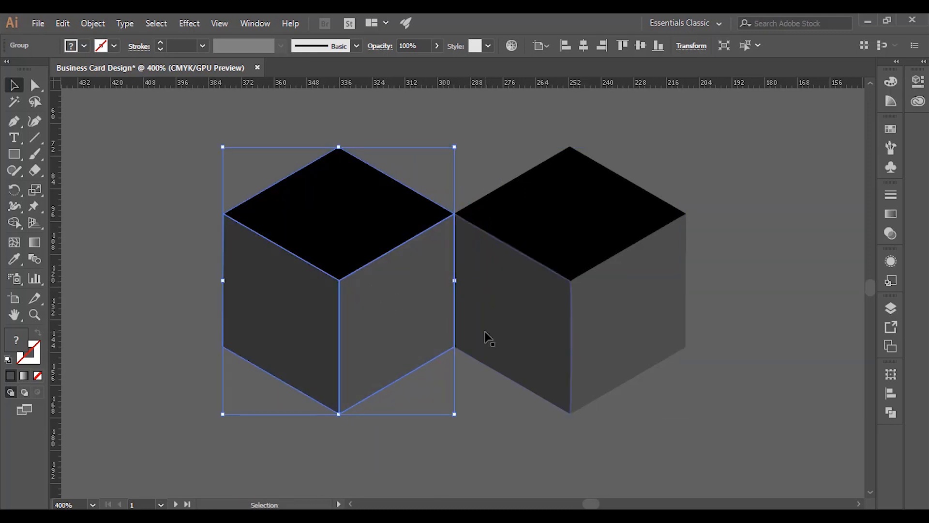
{"action": "key", "text": "z"}
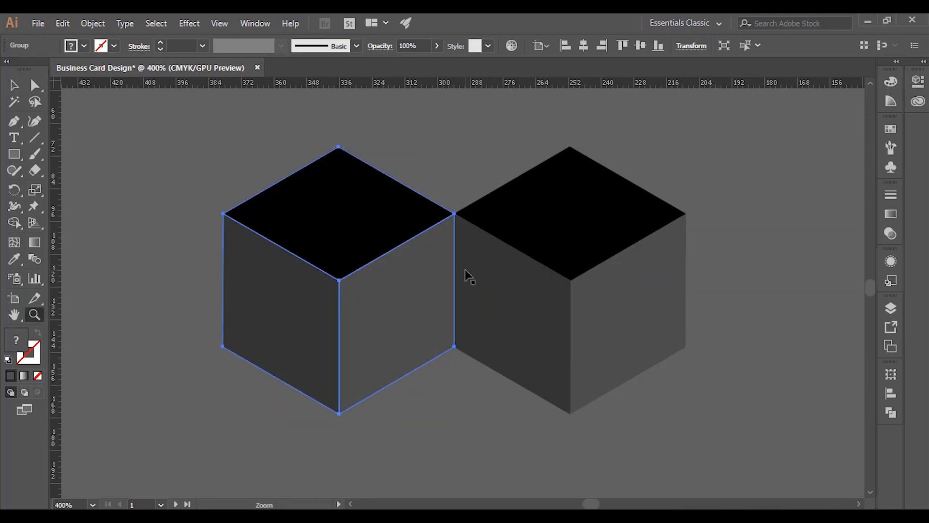
{"action": "left_click_drag", "start_coordinate": [484, 198], "coordinate": [421, 255]}
{"action": "left_click_drag", "start_coordinate": [553, 179], "coordinate": [447, 247]}
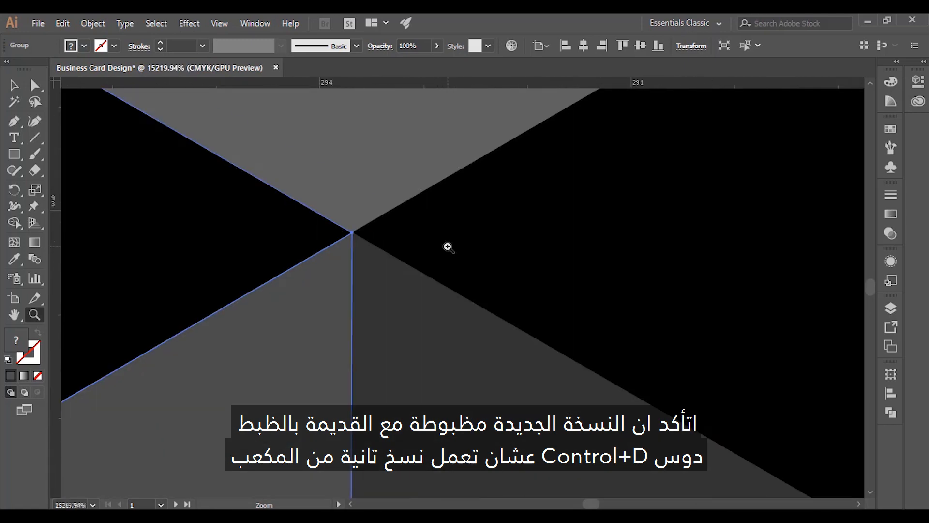
{"action": "left_click_drag", "start_coordinate": [396, 195], "coordinate": [299, 275]}
{"action": "scroll", "coordinate": [440, 301], "scroll_direction": "down", "scroll_amount": 15}
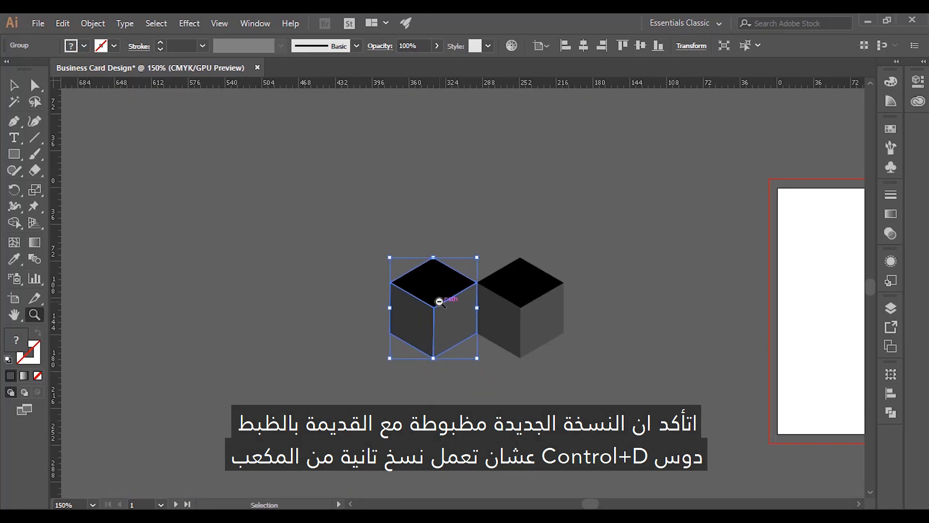
{"action": "key", "text": "ctrl+d"}
{"action": "key", "text": "ctrl+d"}
{"action": "key", "text": "ctrl+d"}
{"action": "key", "text": "ctrl+d"}
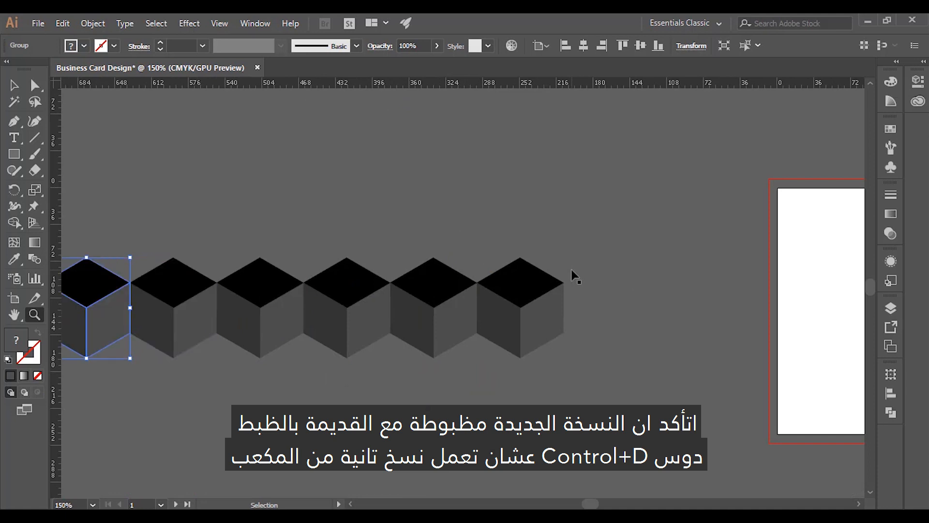
- Copy the cube row upward and shift it into an interlocking position
{"action": "key", "text": "v"}
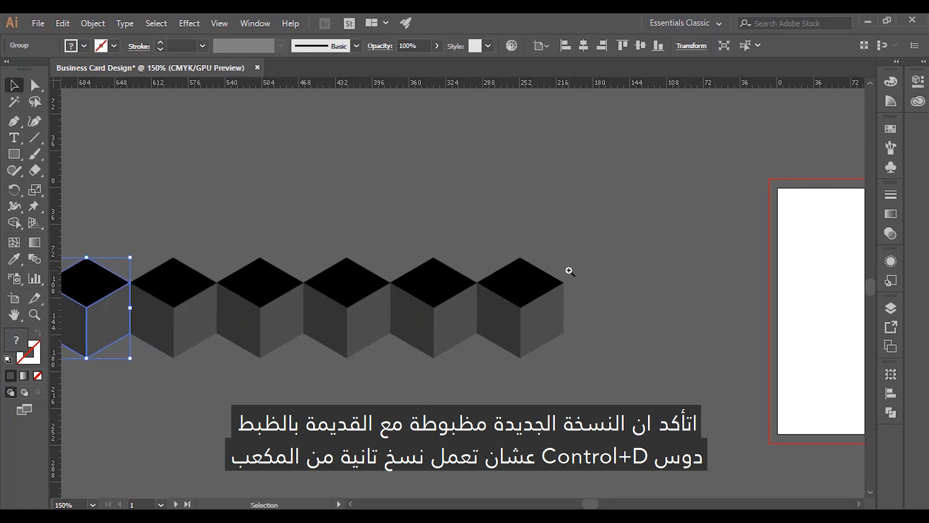
{"action": "left_click_drag", "start_coordinate": [423, 305], "coordinate": [599, 299]}
{"action": "left_click_drag", "start_coordinate": [721, 388], "coordinate": [220, 324]}
{"action": "key", "text": "ctrl+equal"}
{"action": "key", "text": "ctrl+equal"}
{"action": "left_click_drag", "start_coordinate": [479, 326], "coordinate": [481, 124]}
{"action": "key", "text": "ctrl+shift+a"}
{"action": "left_click_drag", "start_coordinate": [481, 236], "coordinate": [401, 235]}
{"action": "left_click_drag", "start_coordinate": [409, 203], "coordinate": [460, 220]}
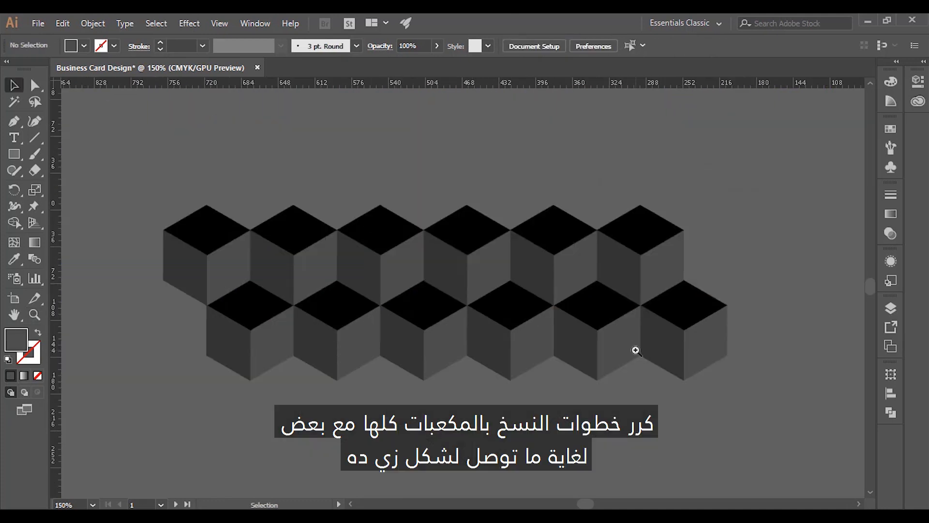
- Extend the pattern by copying the interlocked rows downward and upward
{"action": "left_click", "coordinate": [574, 294]}
{"action": "left_click", "coordinate": [578, 299], "text": "ctrl+alt"}
{"action": "left_click_drag", "start_coordinate": [502, 271], "coordinate": [498, 370]}
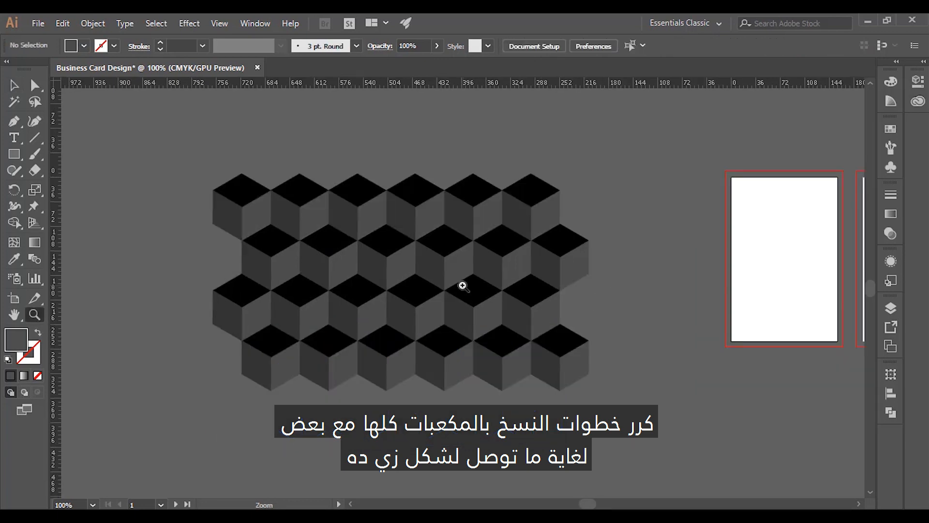
{"action": "left_click", "coordinate": [521, 265]}
{"action": "left_click", "coordinate": [524, 283], "text": "ctrl"}
{"action": "left_click", "coordinate": [523, 282], "text": "ctrl"}
{"action": "left_click_drag", "start_coordinate": [407, 293], "coordinate": [422, 145]}
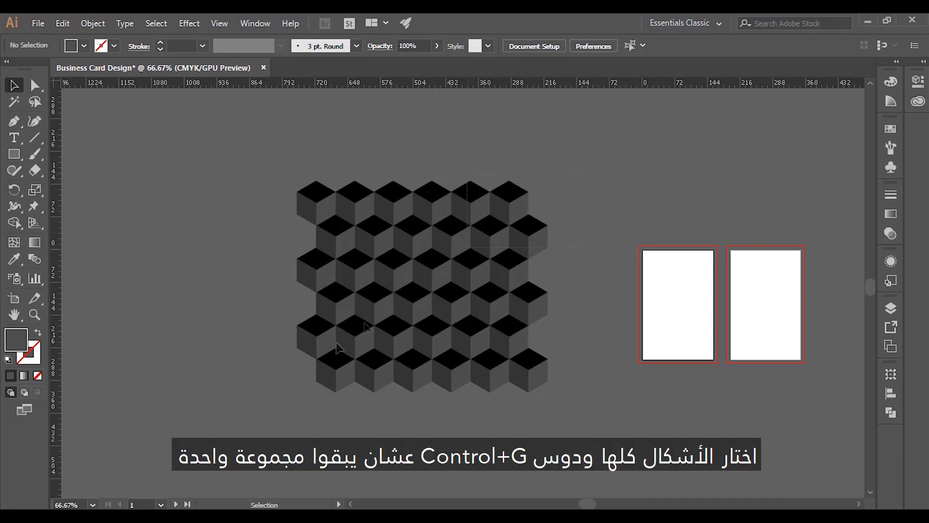
- Group the whole cube pattern, place a copy, and shrink one copy to a small size
{"action": "left_click_drag", "start_coordinate": [262, 433], "coordinate": [542, 392]}
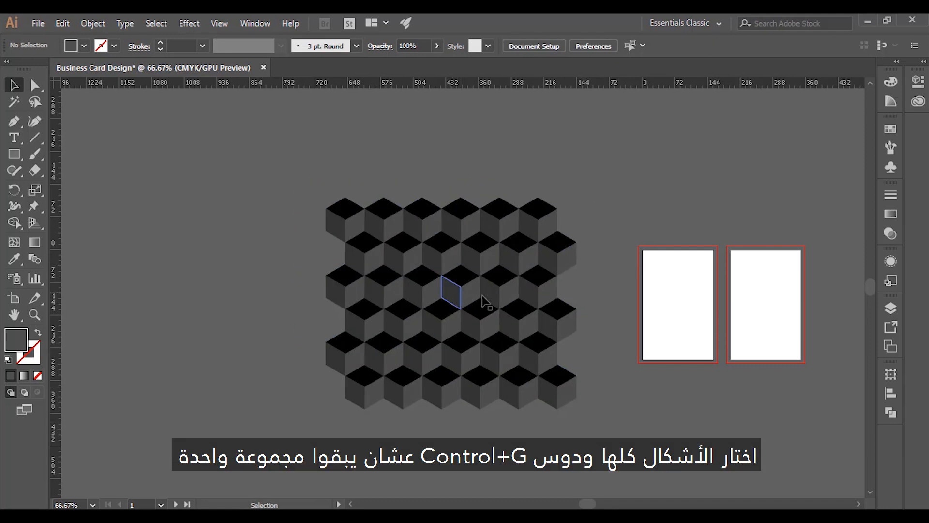
{"action": "left_click_drag", "start_coordinate": [484, 300], "coordinate": [712, 293]}
{"action": "left_click", "coordinate": [497, 272]}
{"action": "left_click_drag", "start_coordinate": [538, 198], "coordinate": [469, 267]}
{"action": "left_click", "coordinate": [476, 291]}
{"action": "left_click_drag", "start_coordinate": [409, 294], "coordinate": [508, 309]}
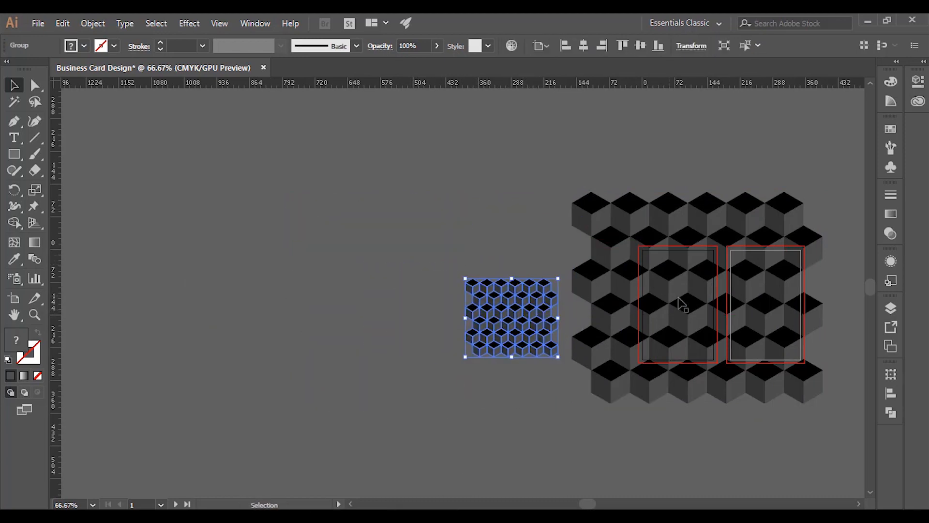
- Position the large cube pattern so it covers both card artboards
{"action": "key", "text": "z"}
{"action": "left_click", "coordinate": [681, 299]}
{"action": "key", "text": "v"}
{"action": "left_click", "coordinate": [768, 248]}
{"action": "key", "text": "z"}
{"action": "left_click", "coordinate": [464, 307]}
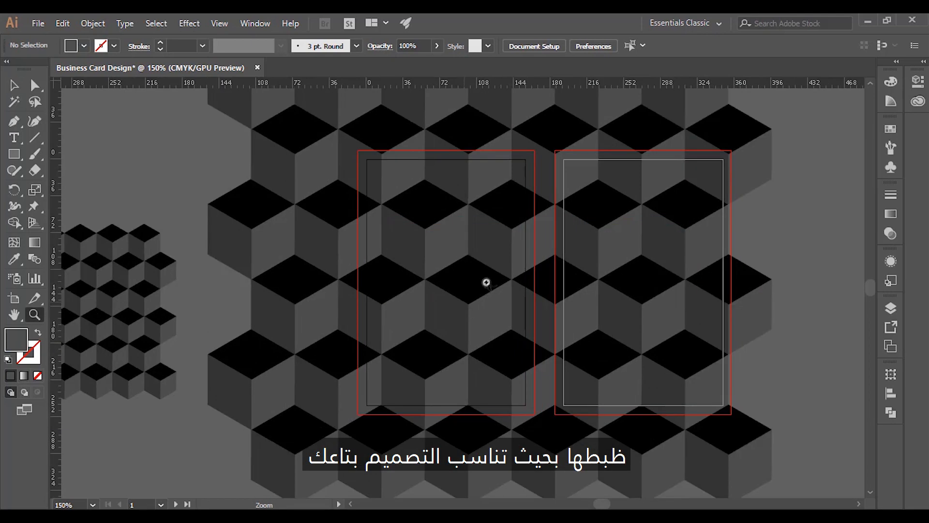
{"action": "key", "text": "v"}
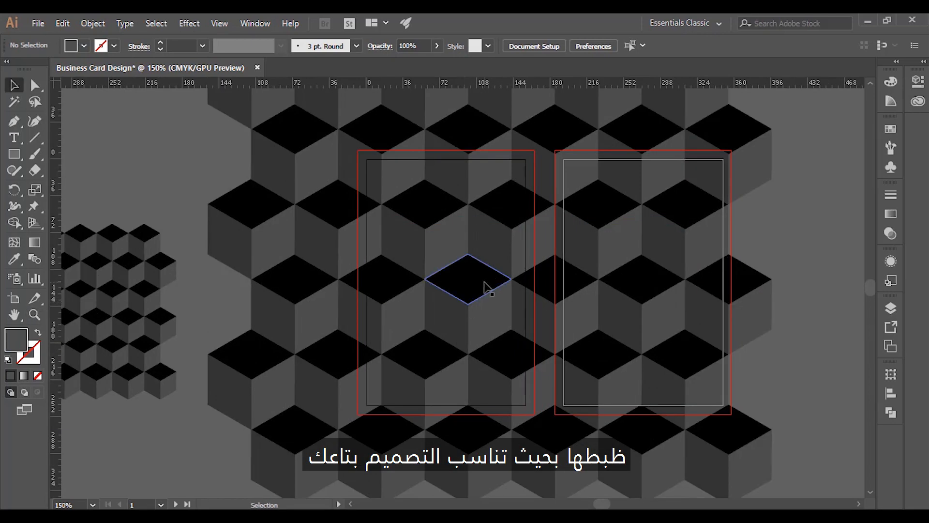
{"action": "left_click", "coordinate": [485, 283]}
{"action": "left_click_drag", "start_coordinate": [484, 284], "coordinate": [477, 286]}
{"action": "left_click_drag", "start_coordinate": [510, 163], "coordinate": [475, 179]}
{"action": "left_click", "coordinate": [779, 268]}
{"action": "left_click_drag", "start_coordinate": [478, 236], "coordinate": [463, 273]}
{"action": "left_click", "coordinate": [779, 242]}
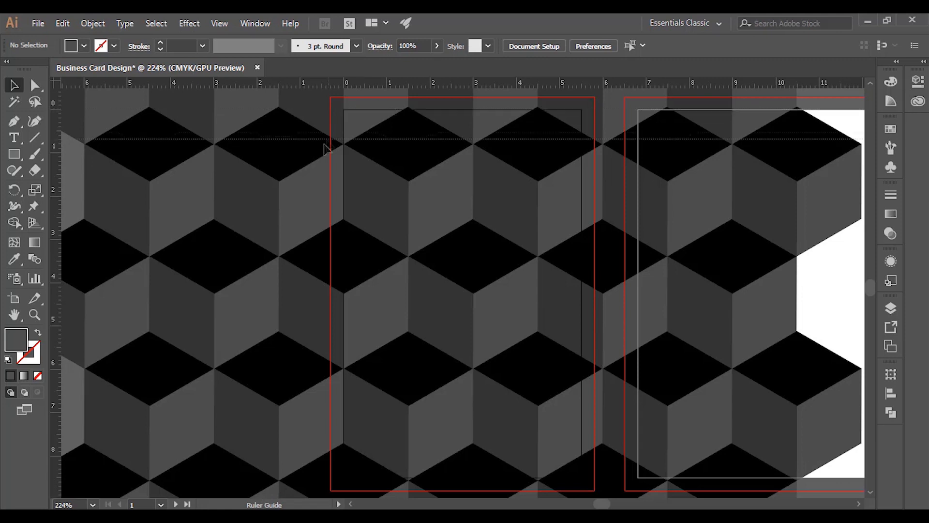
- Add horizontal and vertical centre guides and snap a cube vertex to their crossing
{"action": "left_click_drag", "start_coordinate": [168, 300], "coordinate": [144, 296]}
{"action": "left_click_drag", "start_coordinate": [244, 207], "coordinate": [461, 212]}
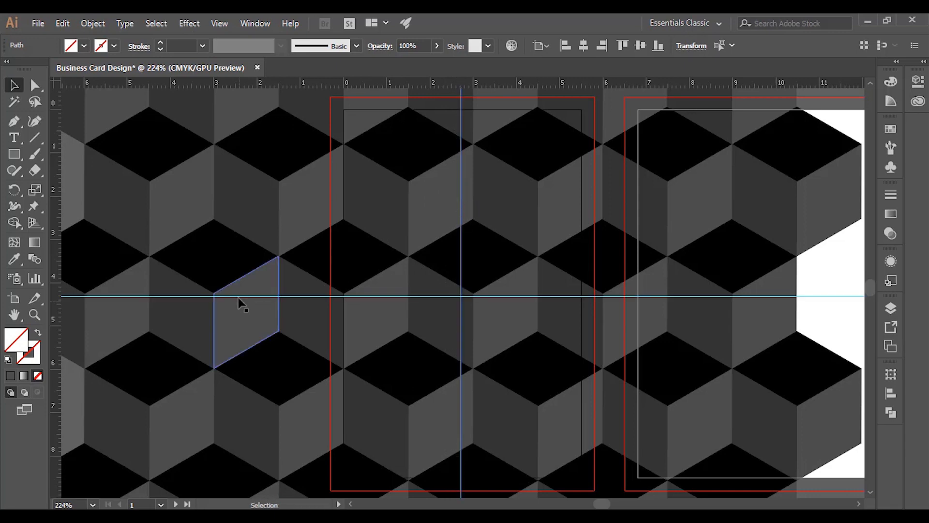
{"action": "left_click_drag", "start_coordinate": [560, 265], "coordinate": [549, 266]}
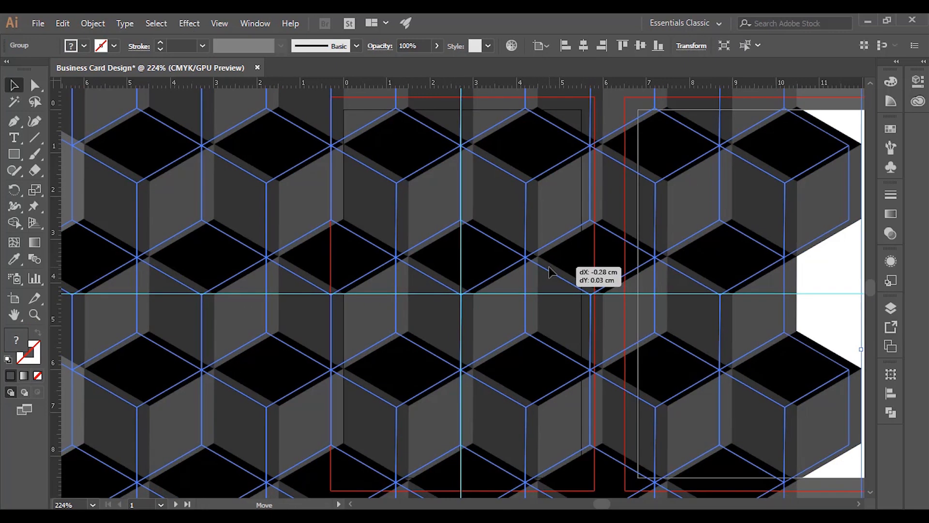
{"action": "left_click_drag", "start_coordinate": [548, 266], "coordinate": [548, 266]}
- Zoom in and reselect the cube pattern on the first card
{"action": "key", "text": "z"}
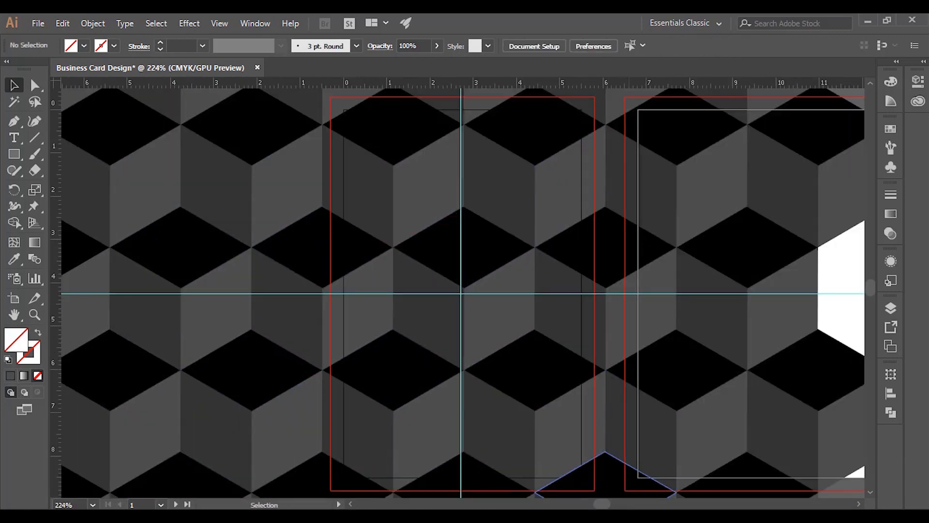
{"action": "left_click", "coordinate": [565, 193]}
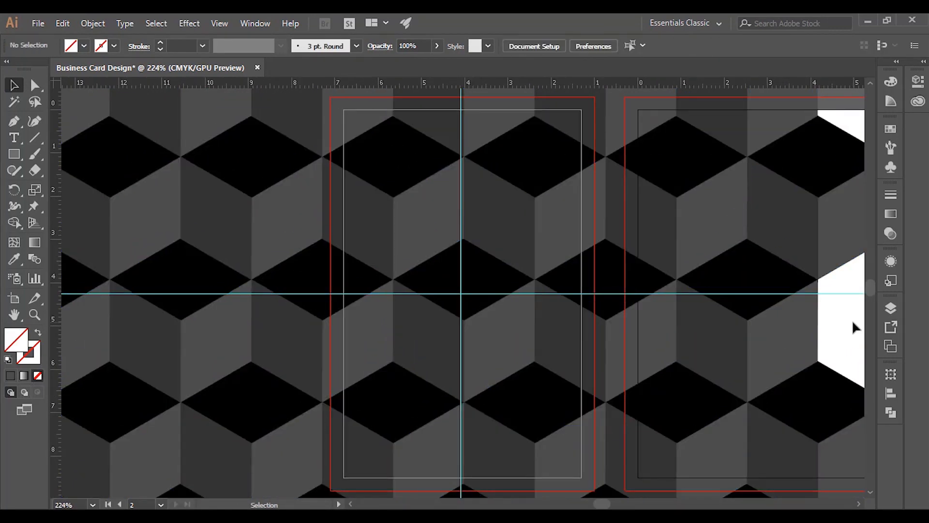
{"action": "left_click", "coordinate": [539, 199]}
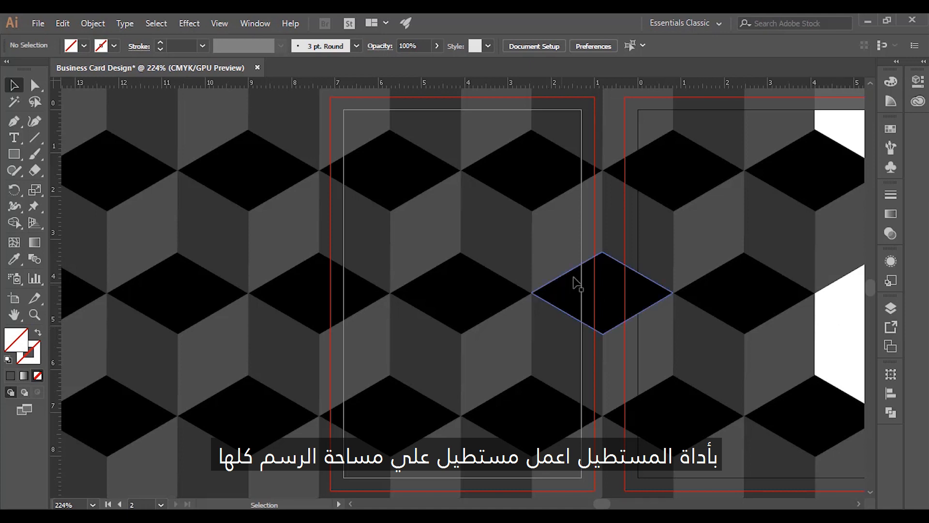
- Clip the cube pattern to a rectangle covering the first card's bleed area
{"action": "left_click", "coordinate": [14, 153]}
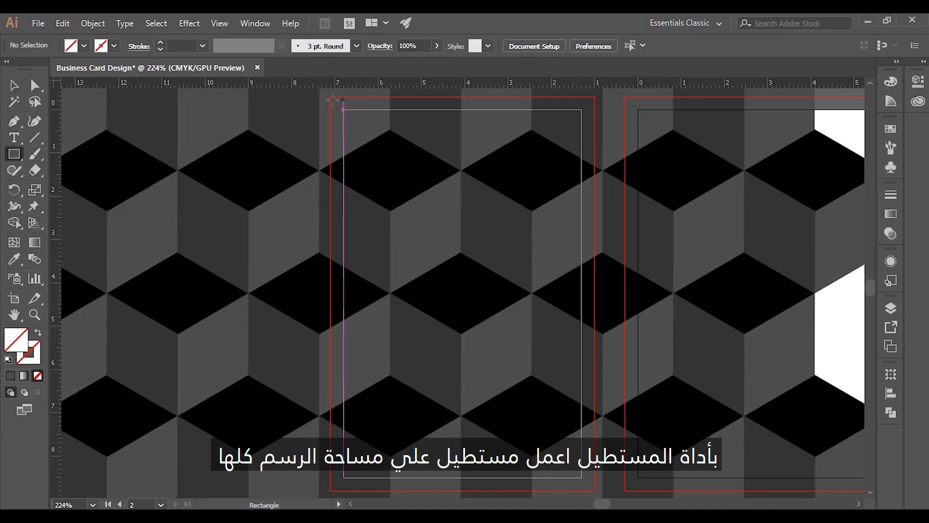
{"action": "left_click_drag", "start_coordinate": [331, 97], "coordinate": [594, 490]}
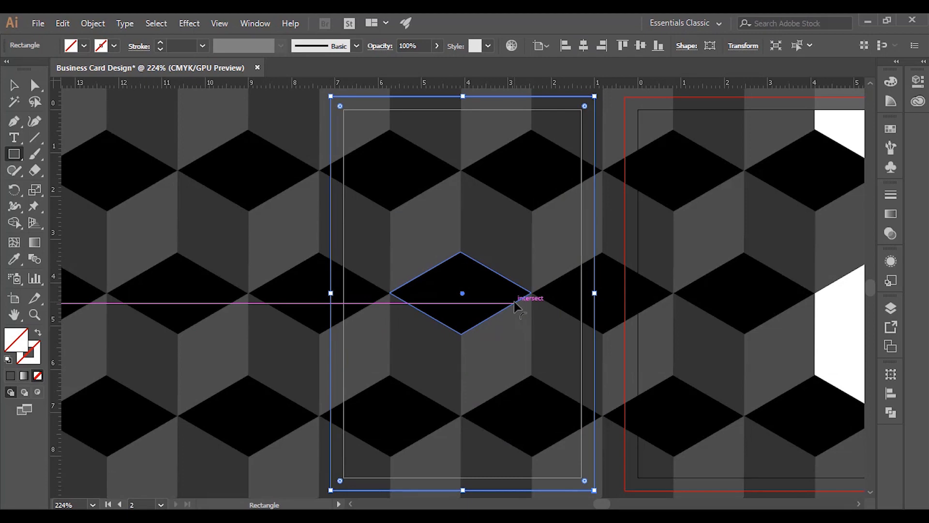
{"action": "key", "text": "v"}
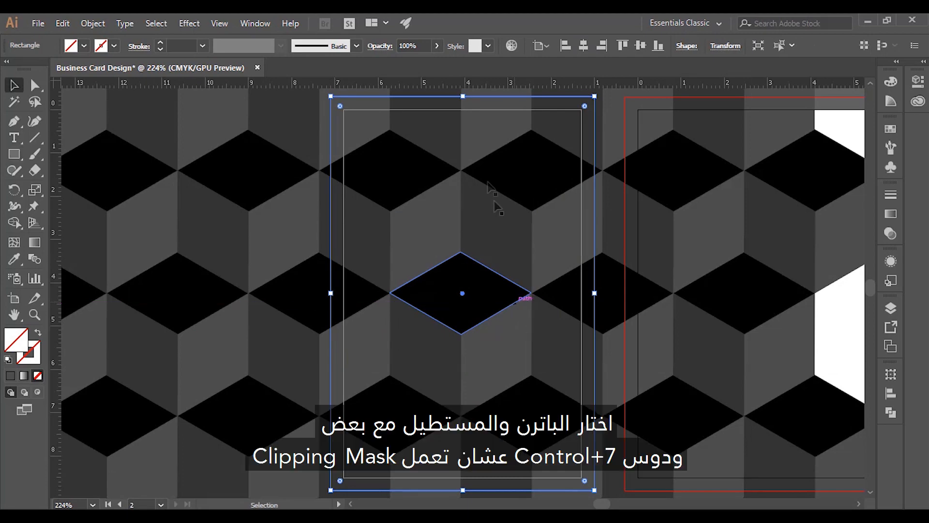
{"action": "left_click", "coordinate": [434, 211], "text": "shift"}
{"action": "key", "text": "ctrl+7"}
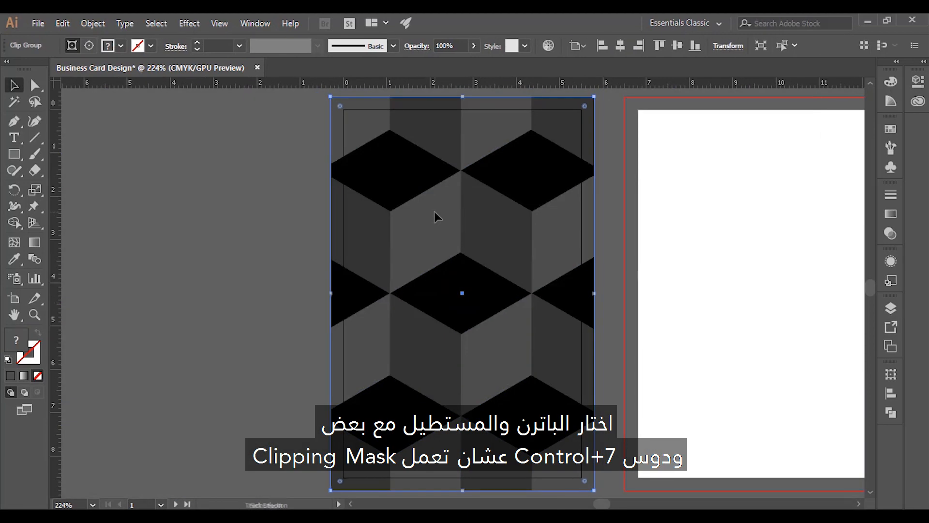
{"action": "left_click", "coordinate": [246, 244]}
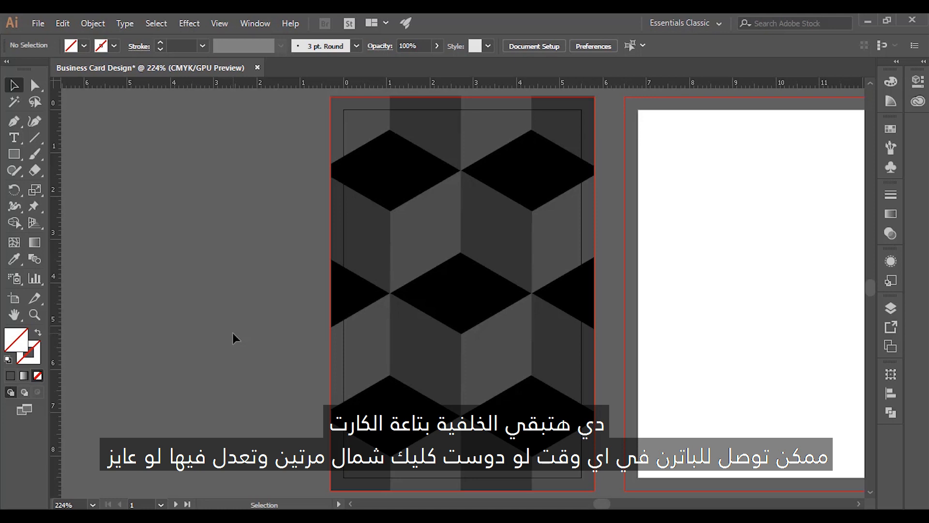
- Enlarge all the cube rows inside the clipping group
{"action": "double_click", "coordinate": [498, 329]}
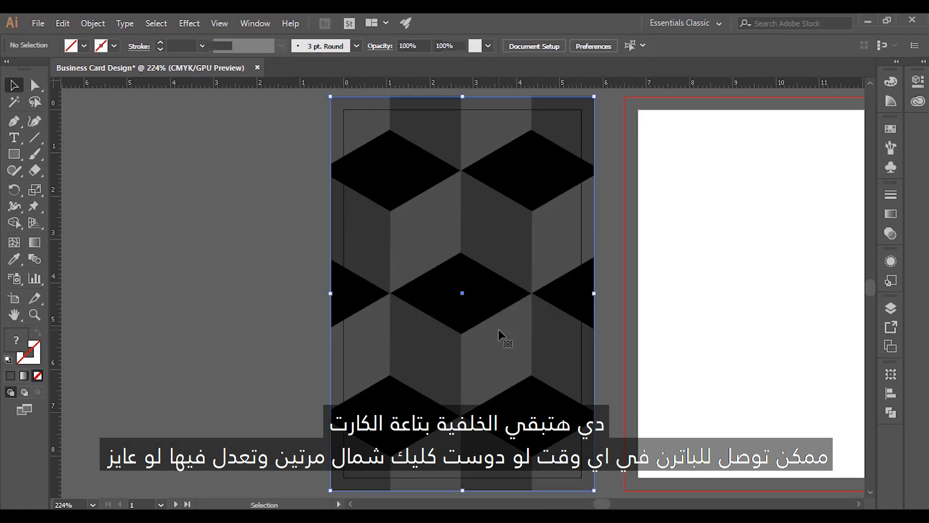
{"action": "double_click", "coordinate": [481, 293]}
{"action": "left_click", "coordinate": [510, 285]}
{"action": "scroll", "coordinate": [503, 285], "scroll_direction": "down", "scroll_amount": 4}
{"action": "left_click", "coordinate": [486, 273]}
{"action": "key", "text": "ctrl+a"}
{"action": "left_click_drag", "start_coordinate": [497, 214], "coordinate": [504, 208]}
{"action": "double_click", "coordinate": [591, 297]}
- Copy the clipped cube background onto the second card
{"action": "key", "text": "ctrl+0"}
{"action": "left_click_drag", "start_coordinate": [723, 332], "coordinate": [626, 332]}
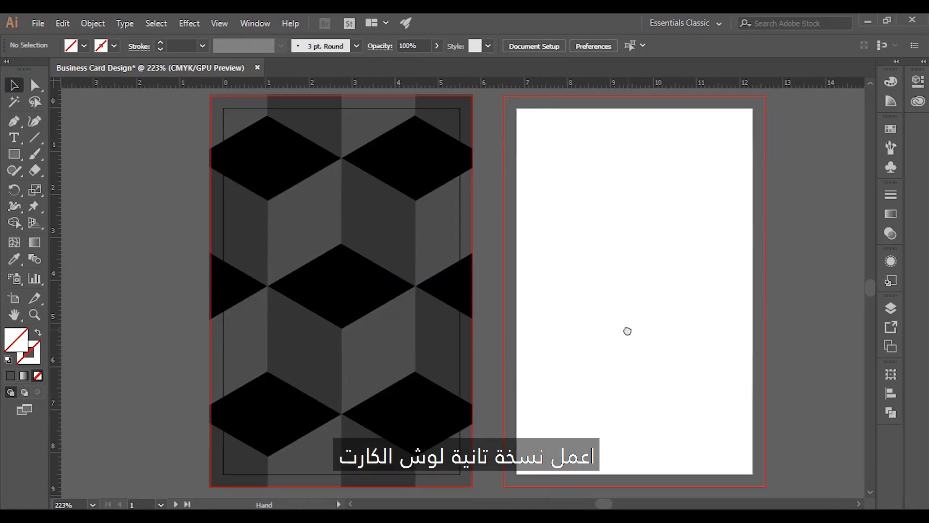
{"action": "left_click_drag", "start_coordinate": [336, 302], "coordinate": [585, 308]}
{"action": "left_click_drag", "start_coordinate": [606, 306], "coordinate": [630, 306]}
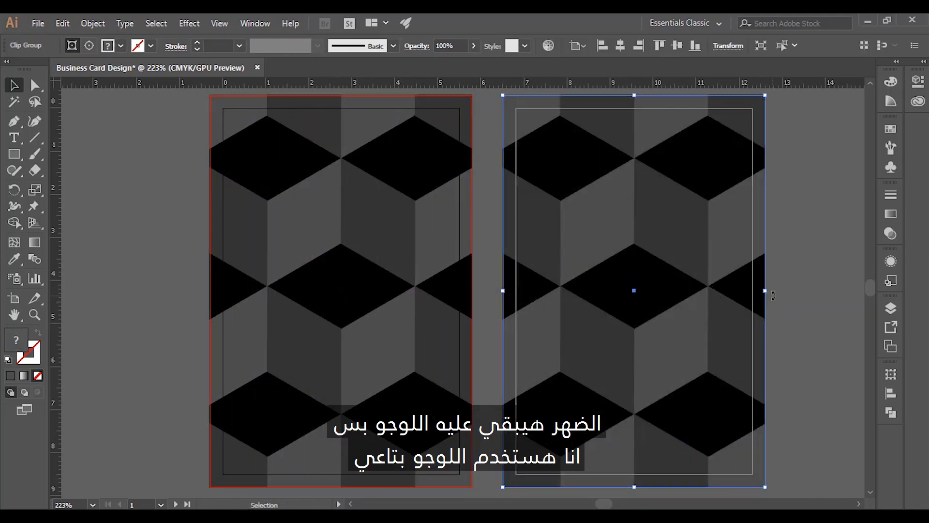
{"action": "left_click", "coordinate": [829, 325]}
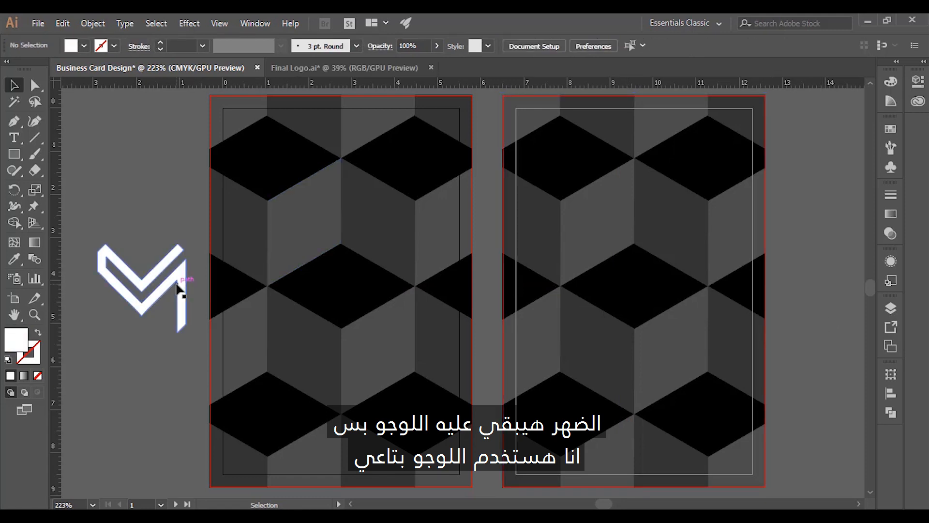
- Scale the white M logo non-uniformly to 86.602% vertically
{"action": "left_click", "coordinate": [175, 285]}
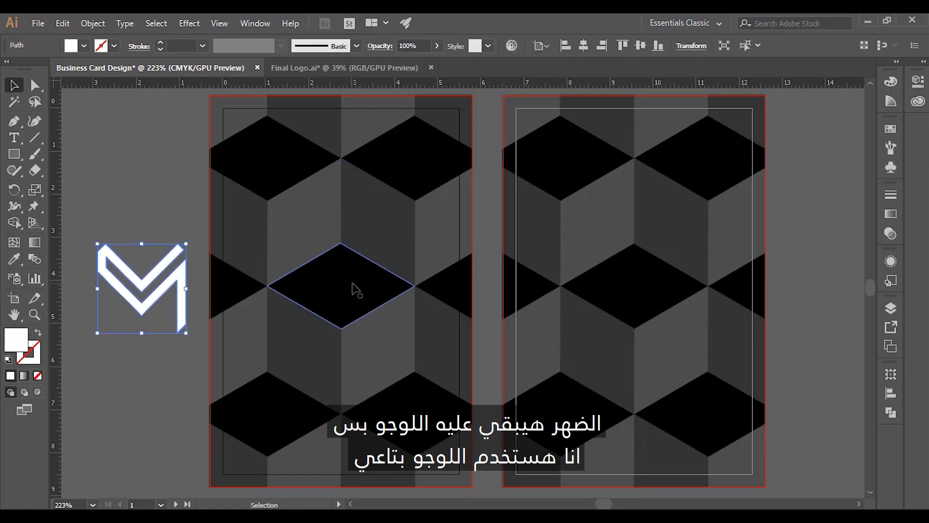
{"action": "right_click", "coordinate": [178, 298]}
{"action": "mouse_move", "coordinate": [303, 218]}
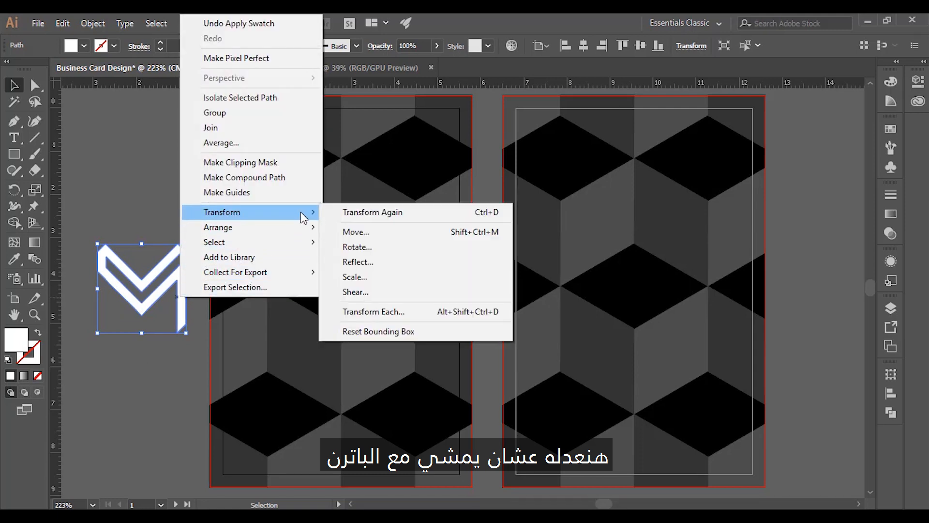
{"action": "left_click", "coordinate": [425, 277]}
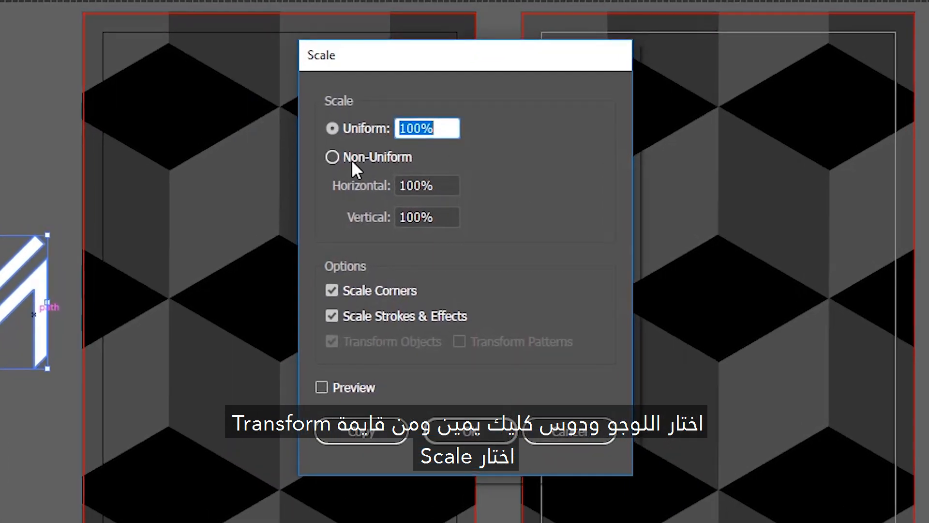
{"action": "left_click", "coordinate": [352, 160]}
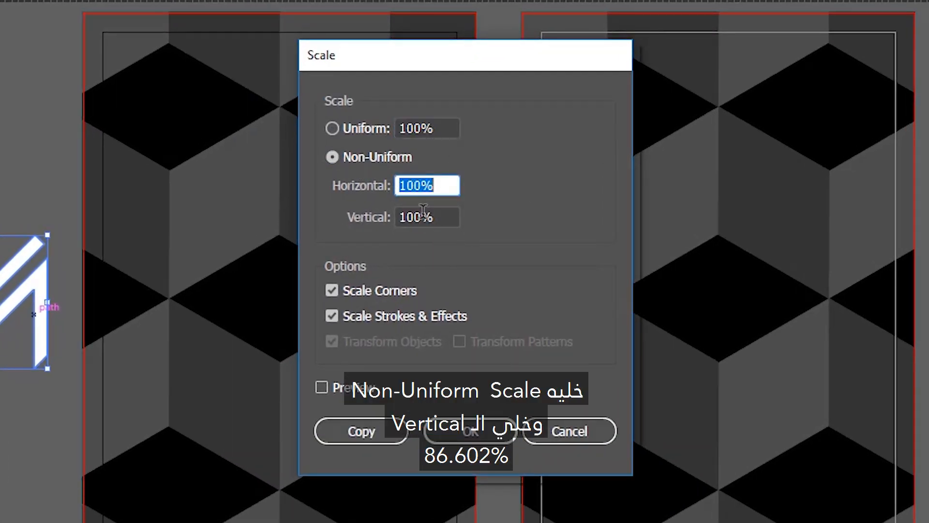
{"action": "left_click_drag", "start_coordinate": [421, 213], "coordinate": [390, 217]}
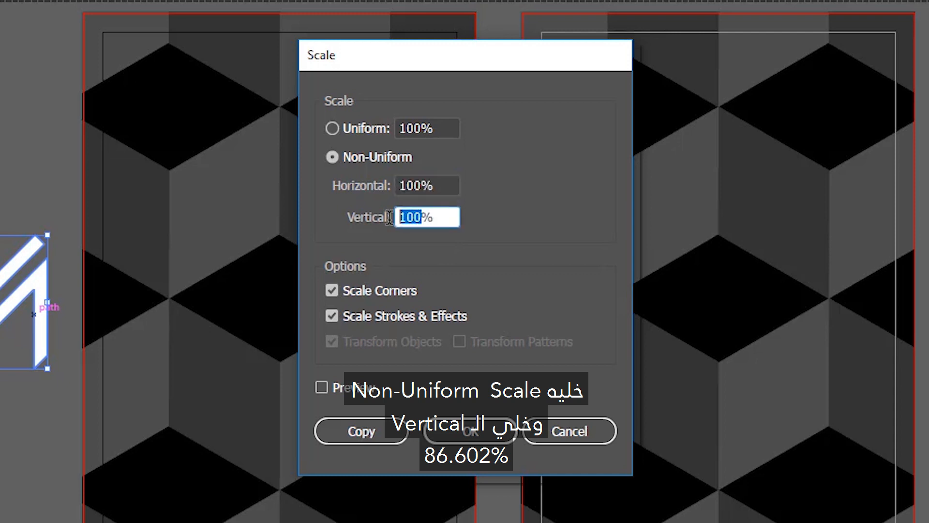
{"action": "type", "text": "86.602"}
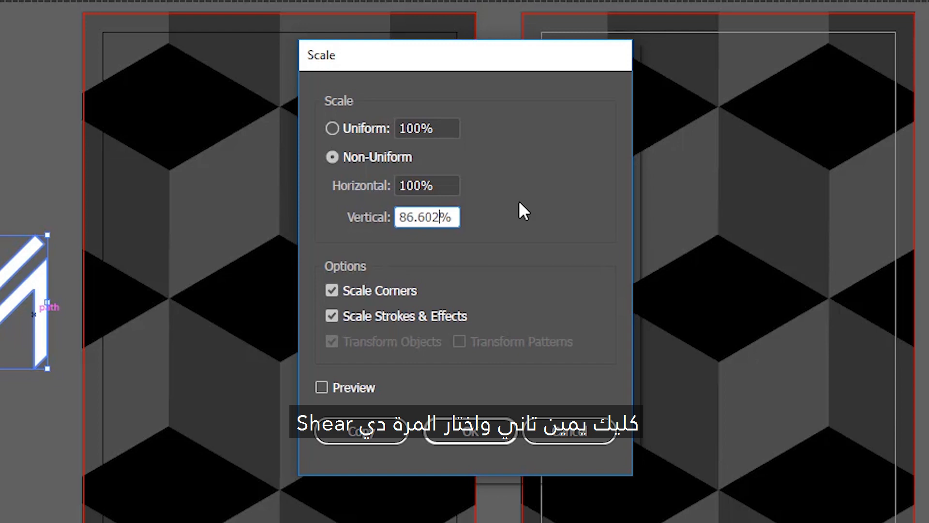
{"action": "key", "text": "Return"}
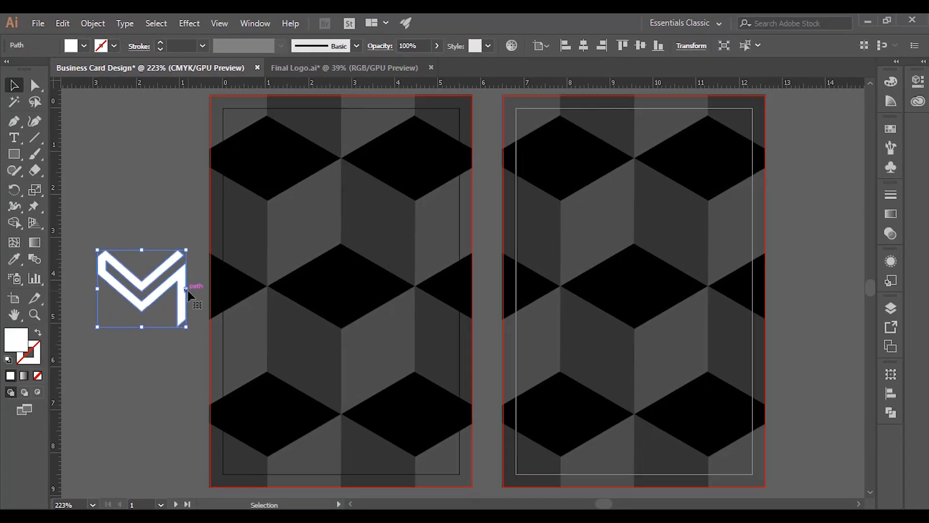
- Shear the squashed logo by −30°
{"action": "right_click", "coordinate": [51, 304]}
{"action": "mouse_move", "coordinate": [293, 424]}
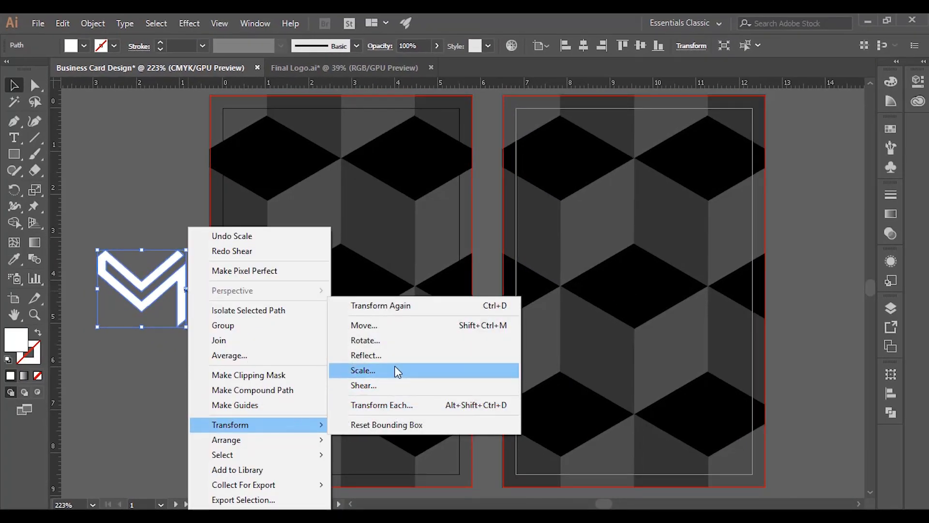
{"action": "left_click", "coordinate": [391, 383]}
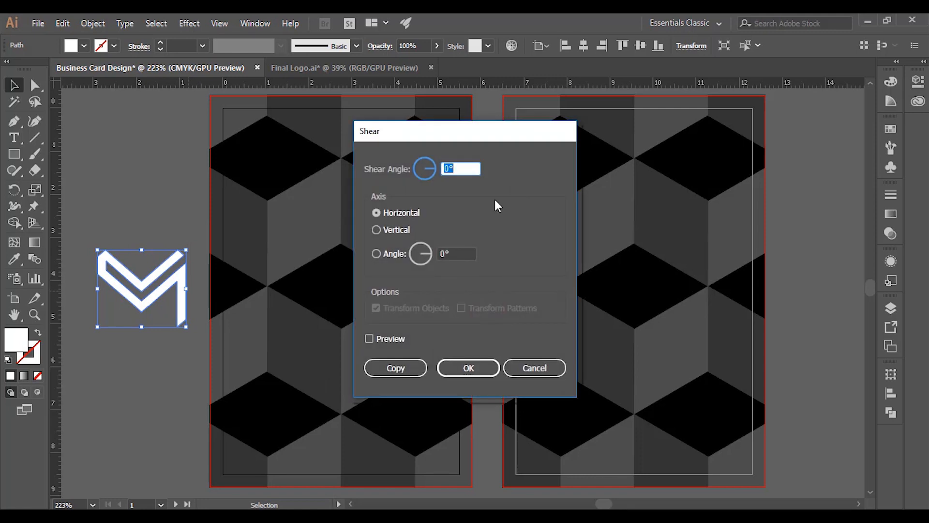
{"action": "type", "text": "-30"}
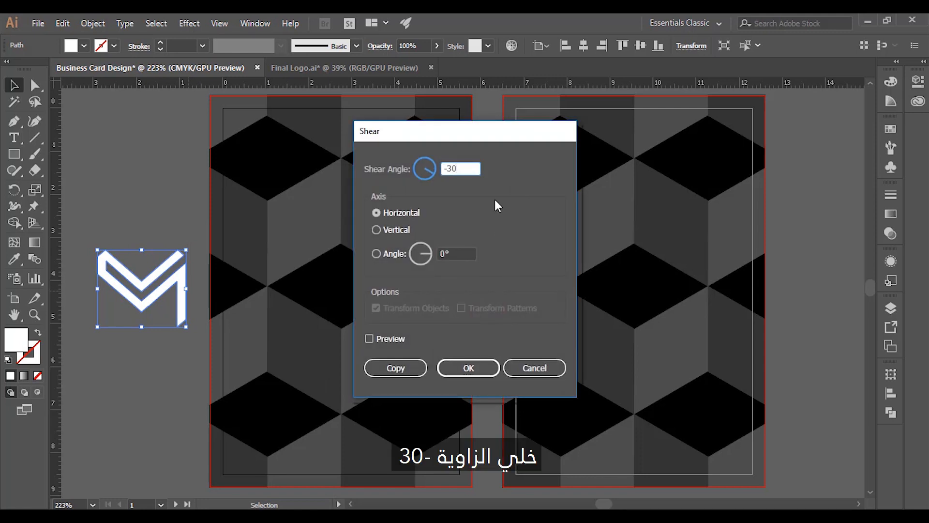
{"action": "key", "text": "Return"}
- Rotate the sheared logo by 30°
{"action": "right_click", "coordinate": [495, 200]}
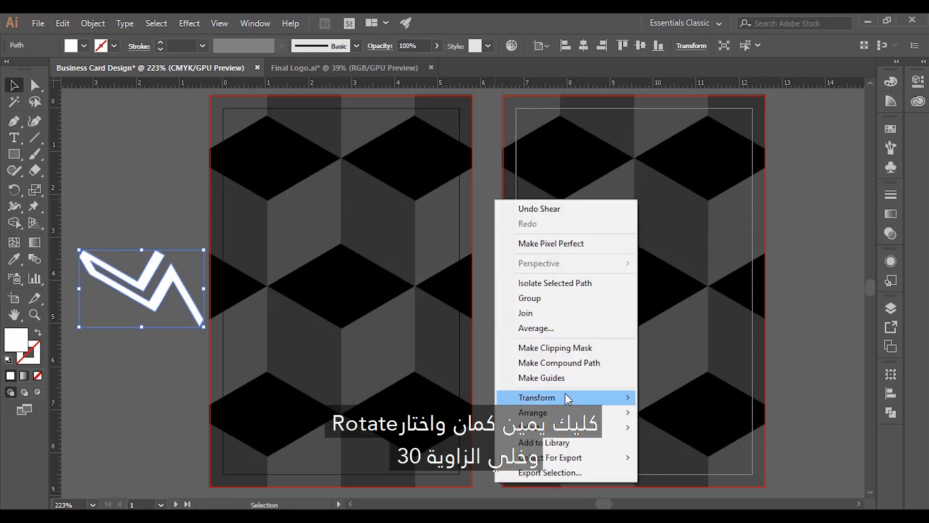
{"action": "mouse_move", "coordinate": [565, 393]}
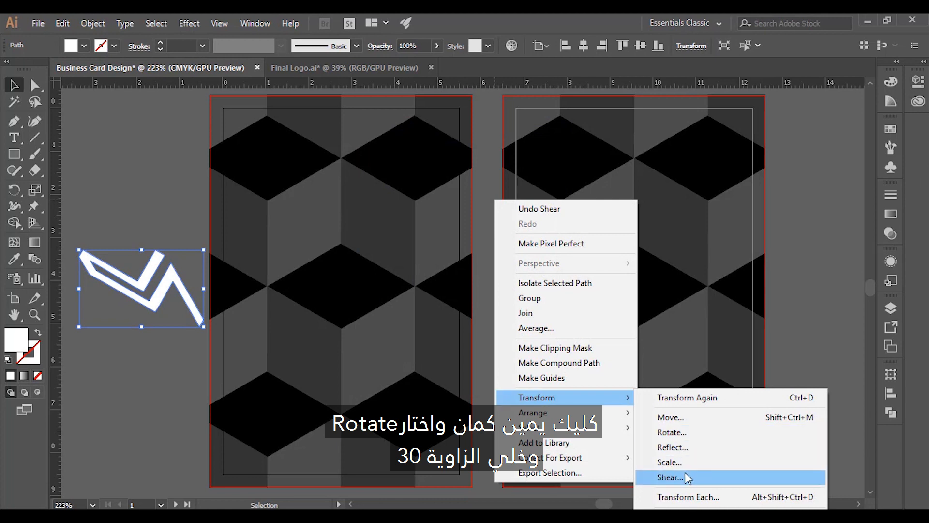
{"action": "left_click", "coordinate": [684, 430]}
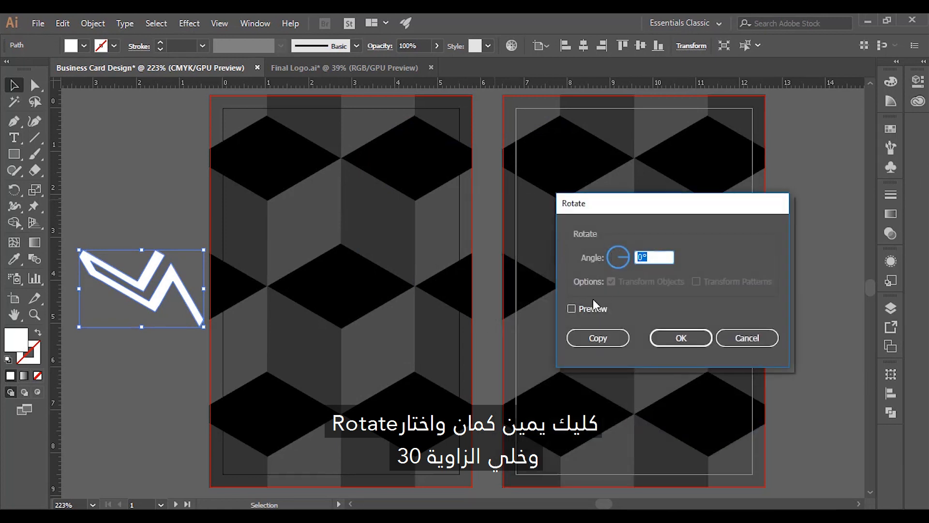
{"action": "left_click", "coordinate": [593, 306]}
{"action": "key", "text": "Tab"}
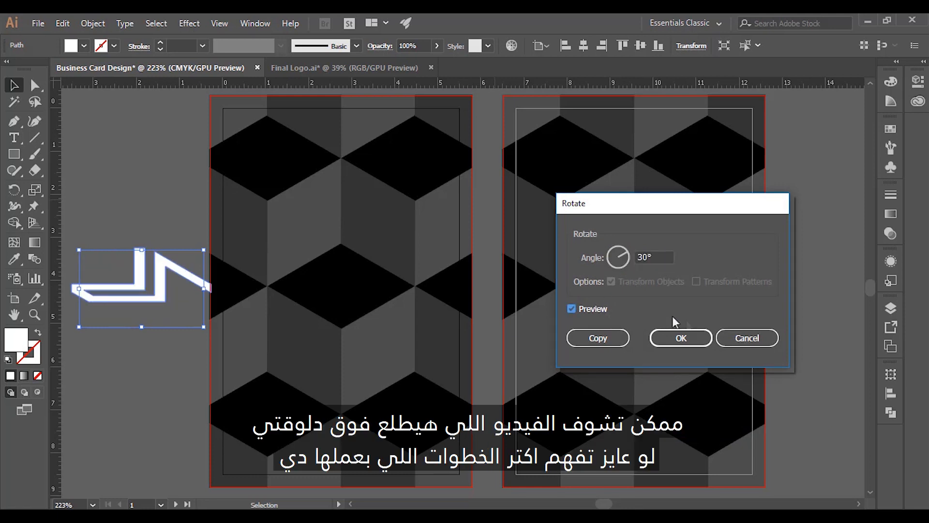
{"action": "left_click", "coordinate": [693, 339]}
{"action": "left_click", "coordinate": [132, 368]}
- Move the slanted logo into the left card's centre hexagon and shrink it to fit
{"action": "left_click_drag", "start_coordinate": [148, 296], "coordinate": [346, 308]}
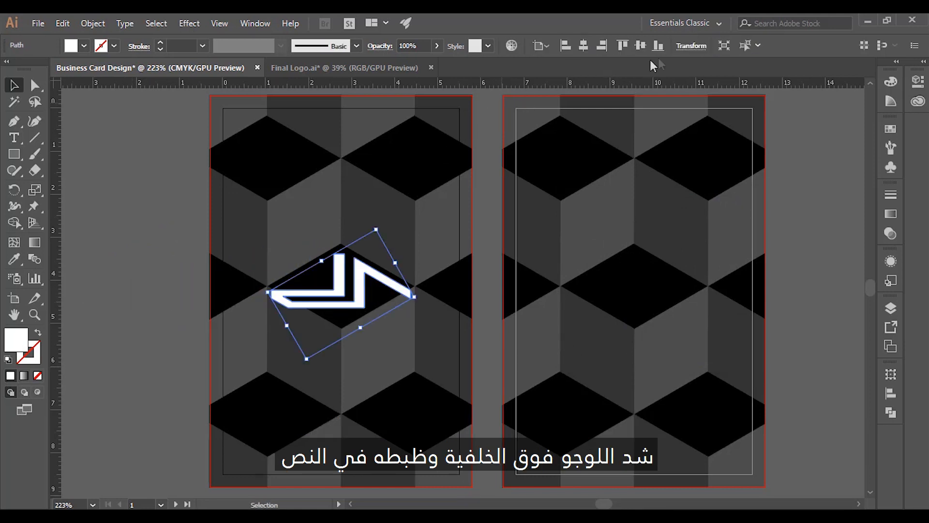
{"action": "left_click", "coordinate": [645, 51]}
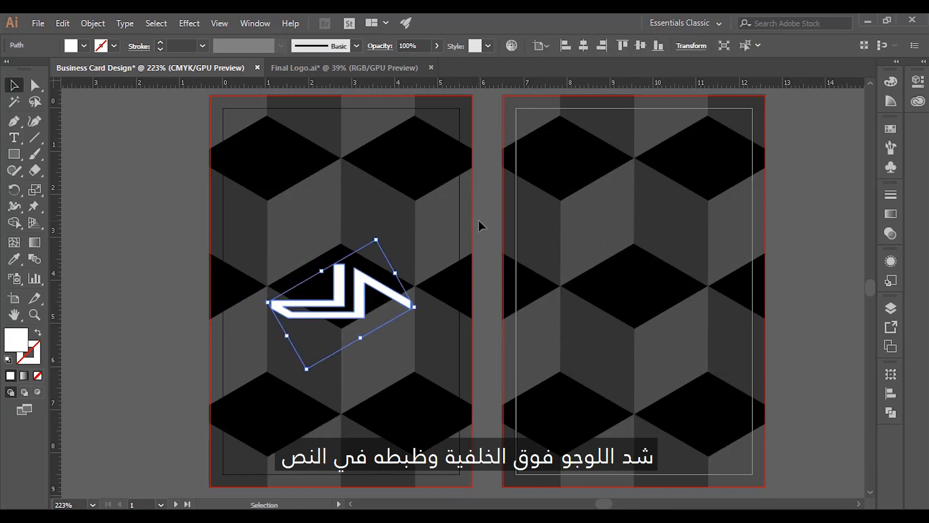
{"action": "left_click_drag", "start_coordinate": [307, 368], "coordinate": [321, 350]}
{"action": "left_click_drag", "start_coordinate": [348, 306], "coordinate": [348, 294]}
{"action": "key", "text": "ctrl+z"}
{"action": "left_click_drag", "start_coordinate": [354, 300], "coordinate": [355, 285]}
- Recolour the logo grey #58595B and clear the selection
{"action": "left_click", "coordinate": [481, 394]}
{"action": "left_click", "coordinate": [387, 291]}
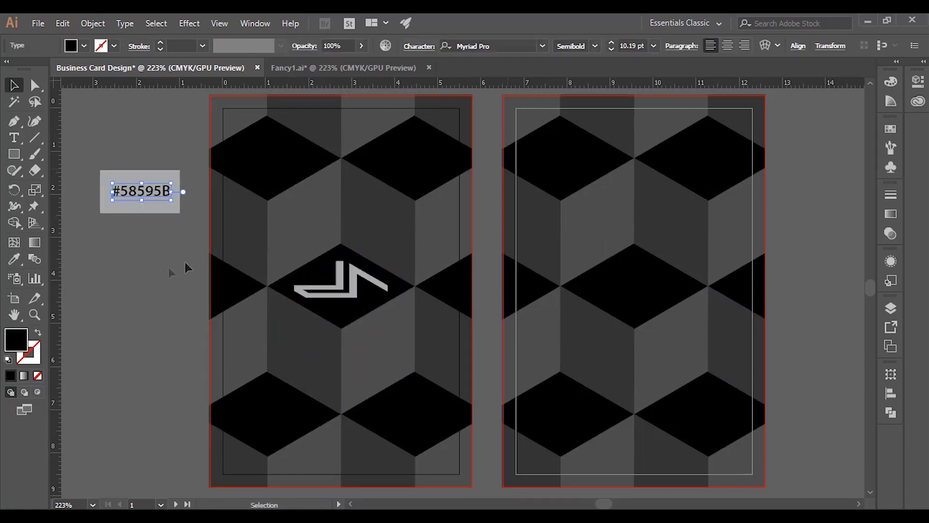
{"action": "left_click", "coordinate": [161, 269]}
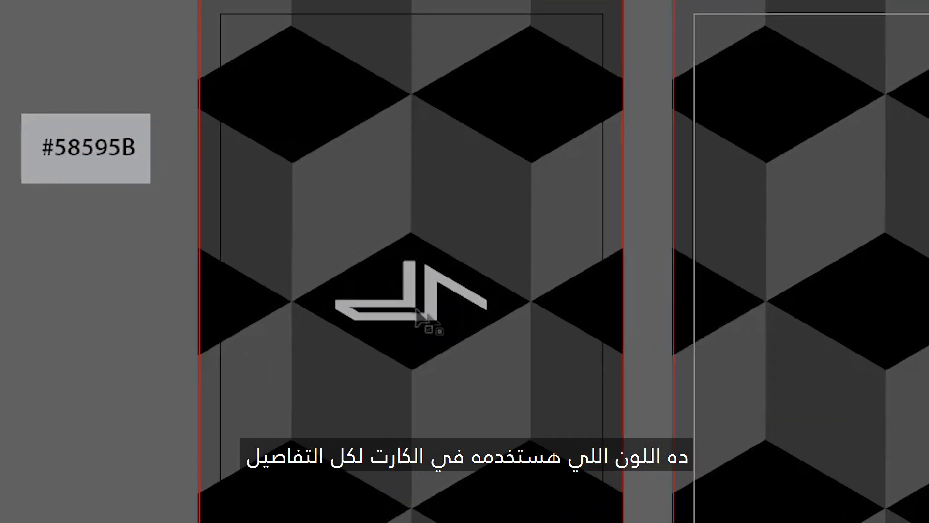
{"action": "left_click", "coordinate": [426, 312]}
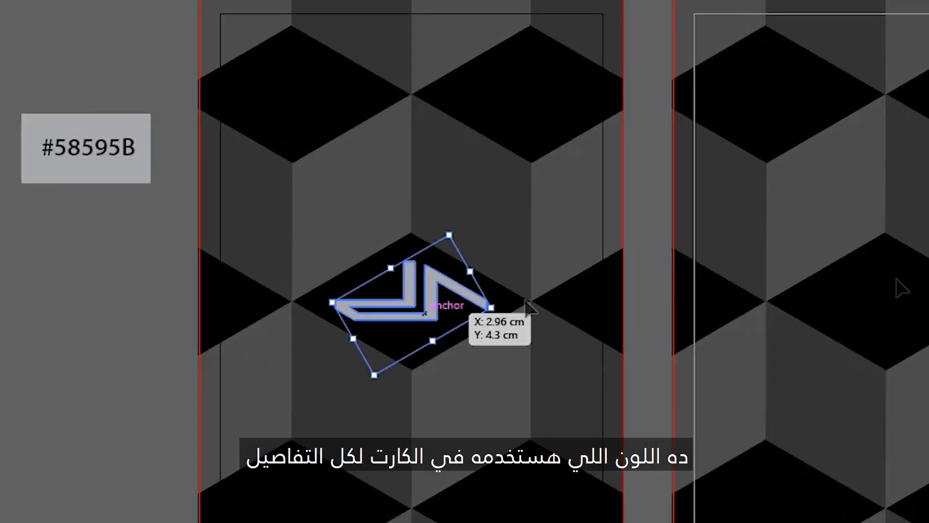
{"action": "key", "text": "ctrl+shift+a"}
{"action": "left_click", "coordinate": [435, 306]}
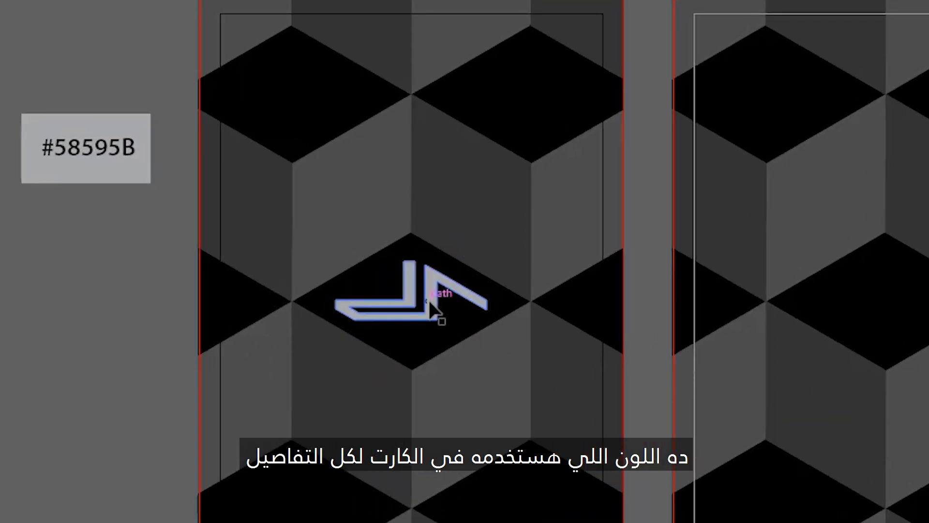
{"action": "key", "text": "ctrl+shift+a"}
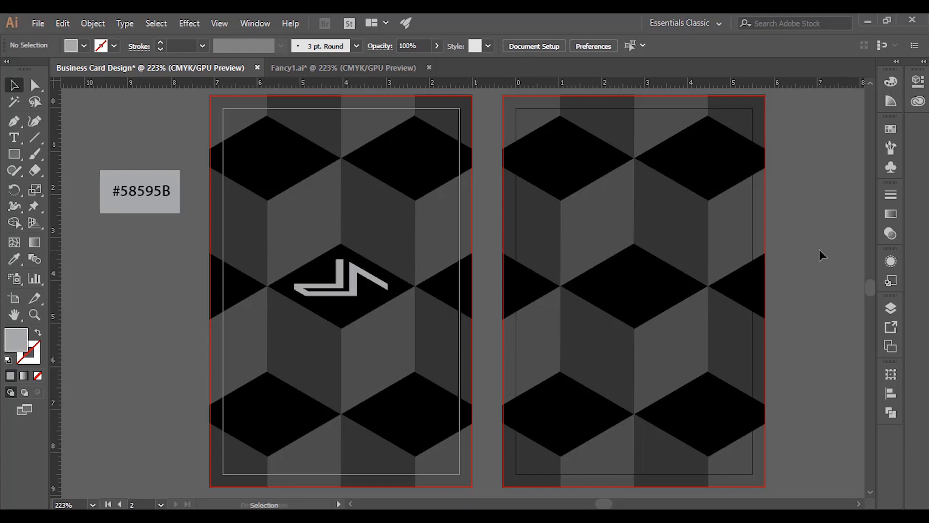
{"action": "scroll", "coordinate": [819, 250], "scroll_direction": "right", "scroll_amount": 5}
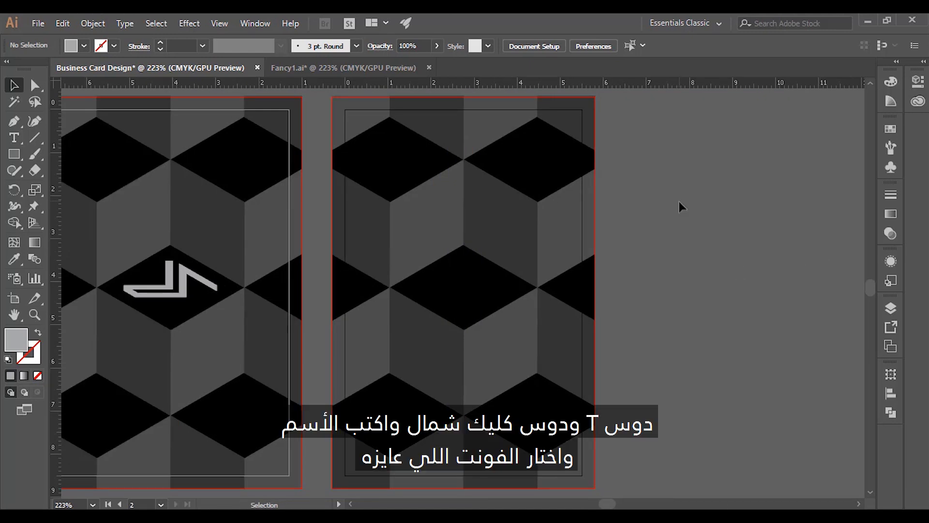
- Type the person's first name and surname as two centred lines beside the back card
{"action": "key", "text": "t"}
{"action": "left_click", "coordinate": [673, 232]}
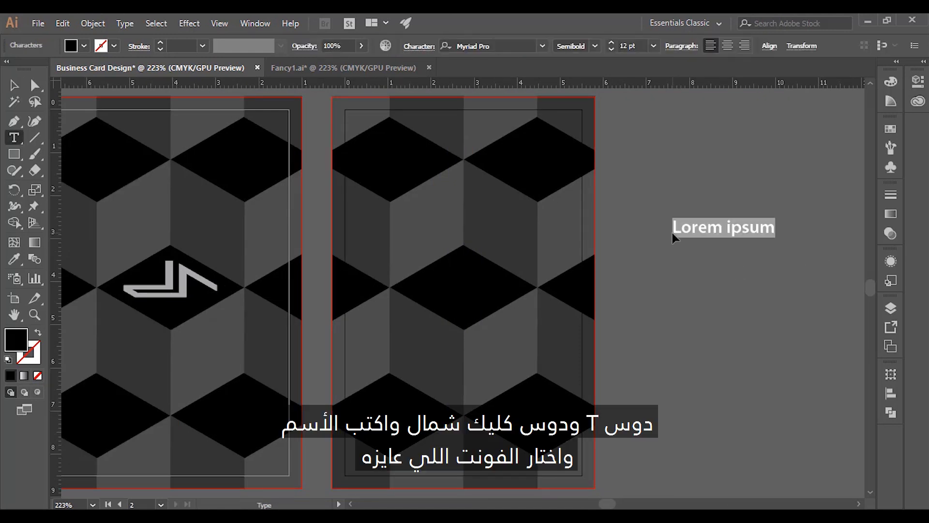
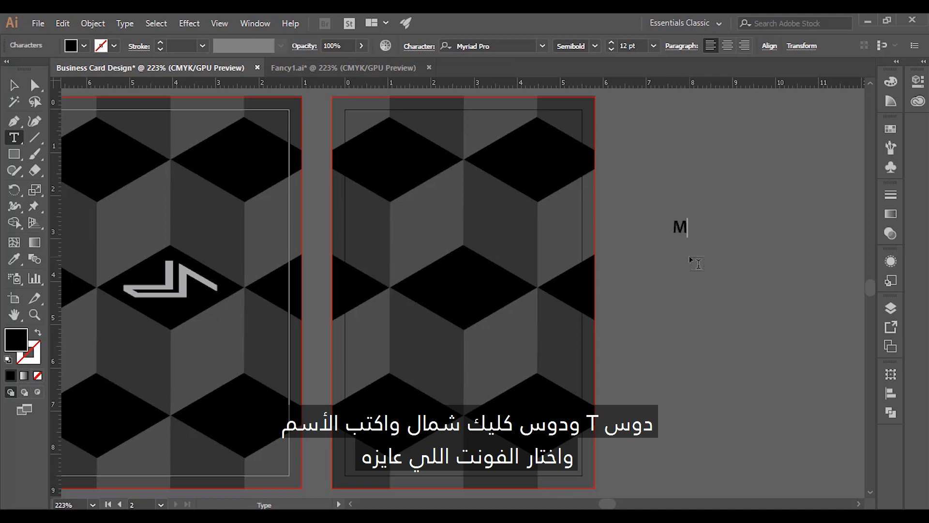
{"action": "key", "text": "Return"}
{"action": "key", "text": "ctrl+shift+c"}
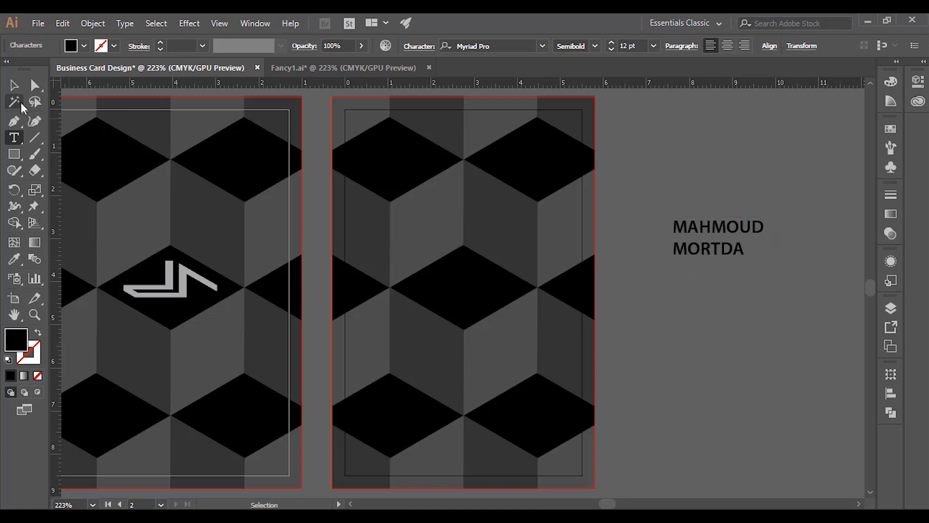
{"action": "key", "text": "Escape"}
- Set the name in Muli Bold and stack three copies below it
{"action": "left_click", "coordinate": [727, 46]}
{"action": "left_click", "coordinate": [506, 46]}
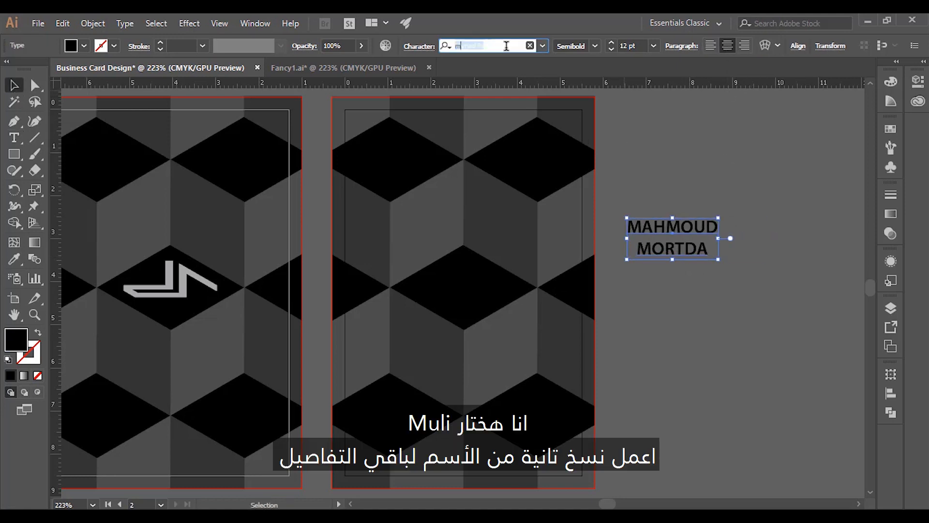
{"action": "type", "text": "mu"}
{"action": "left_click", "coordinate": [581, 144]}
{"action": "left_click_drag", "start_coordinate": [678, 248], "coordinate": [680, 441]}
{"action": "left_click", "coordinate": [727, 264]}
- Squash the top name copy vertically and shear it 30°
{"action": "right_click", "coordinate": [672, 228]}
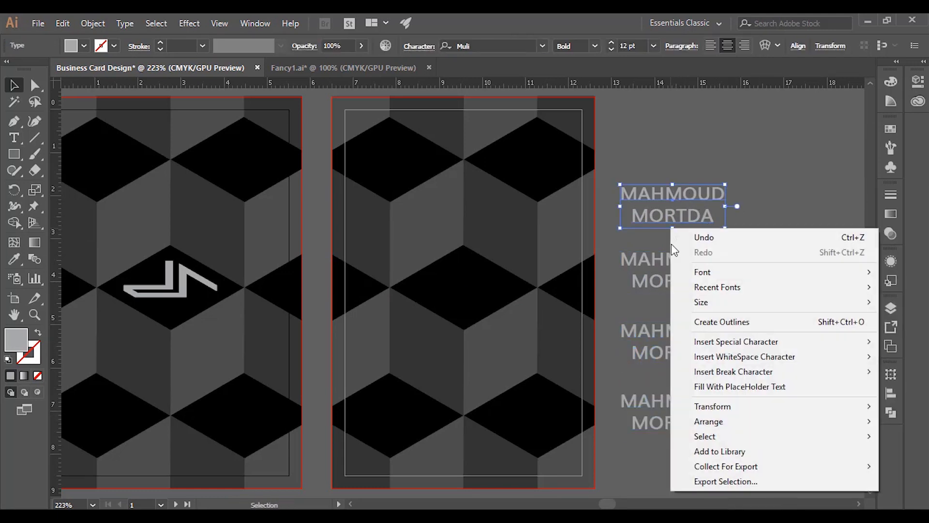
{"action": "mouse_move", "coordinate": [717, 407]}
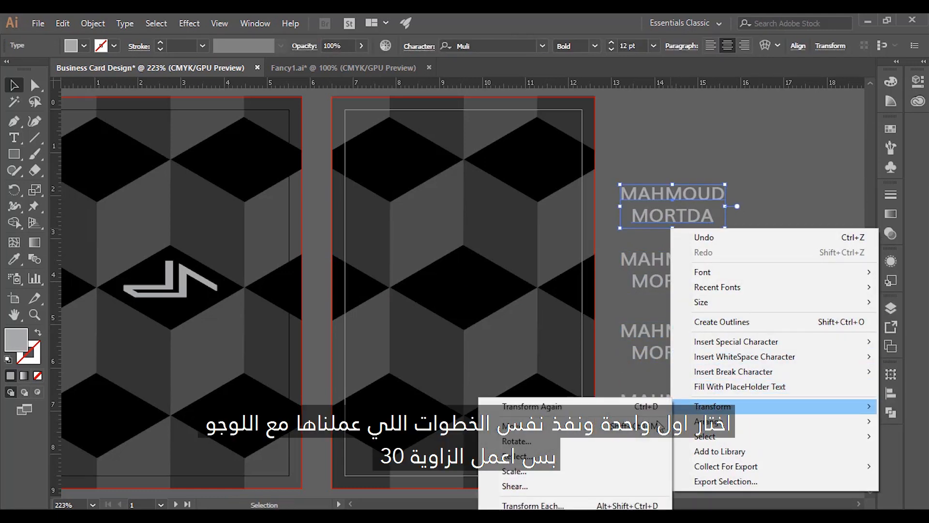
{"action": "left_click", "coordinate": [557, 472]}
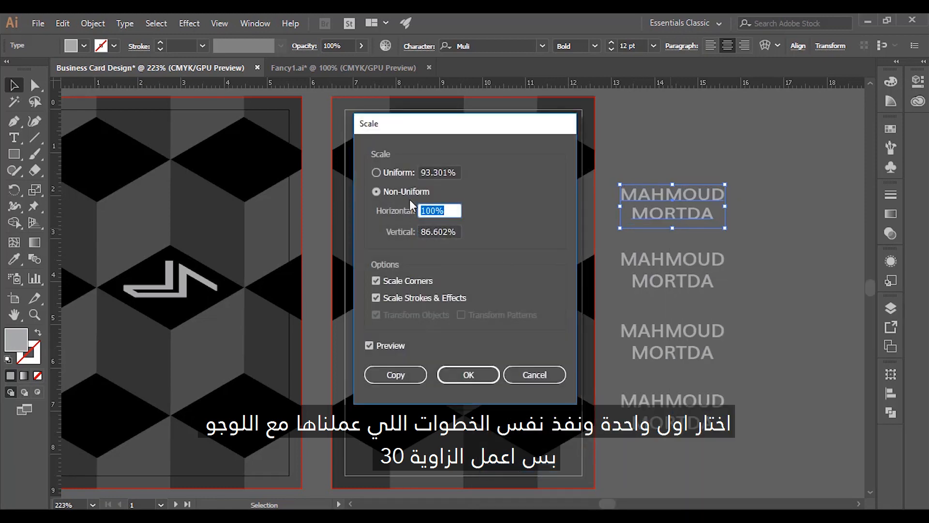
{"action": "left_click", "coordinate": [453, 372]}
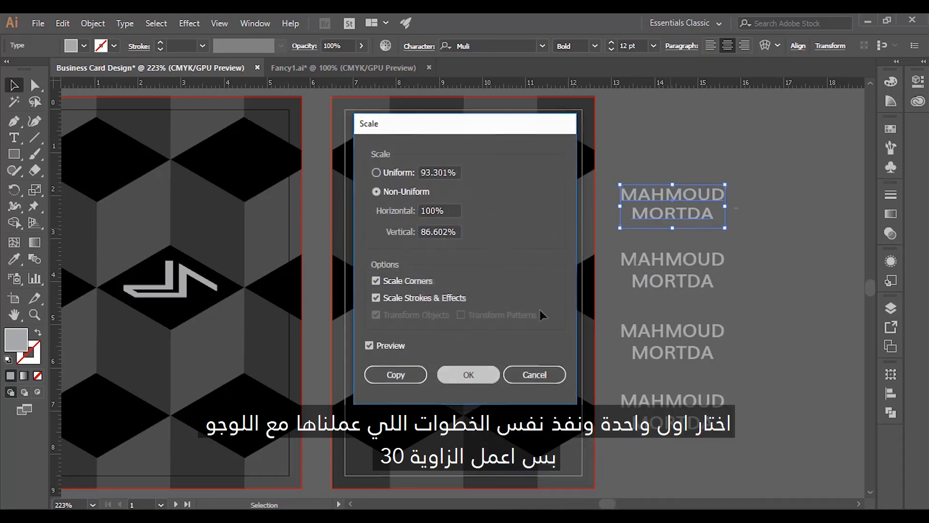
{"action": "right_click", "coordinate": [723, 231]}
{"action": "mouse_move", "coordinate": [764, 411]}
{"action": "left_click", "coordinate": [597, 489]}
{"action": "type", "text": "30"}
{"action": "key", "text": "Return"}
- Rotate the name 30°, then move and shrink it onto an upper cube face of the back card
{"action": "right_click", "coordinate": [722, 233]}
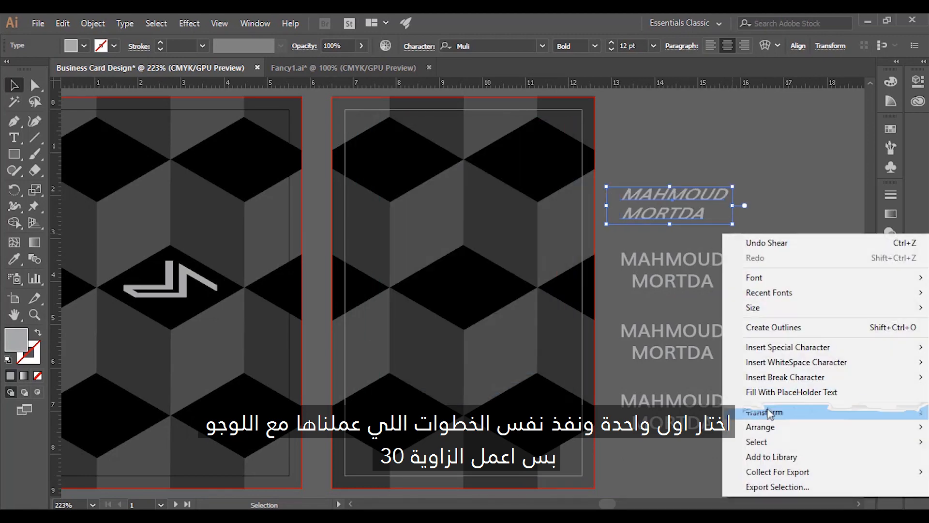
{"action": "mouse_move", "coordinate": [826, 411]}
{"action": "left_click", "coordinate": [658, 332]}
{"action": "key", "text": "Return"}
{"action": "left_click_drag", "start_coordinate": [698, 203], "coordinate": [454, 227]}
{"action": "left_click_drag", "start_coordinate": [474, 181], "coordinate": [463, 191]}
{"action": "key", "text": "Left"}
{"action": "left_click", "coordinate": [707, 199]}
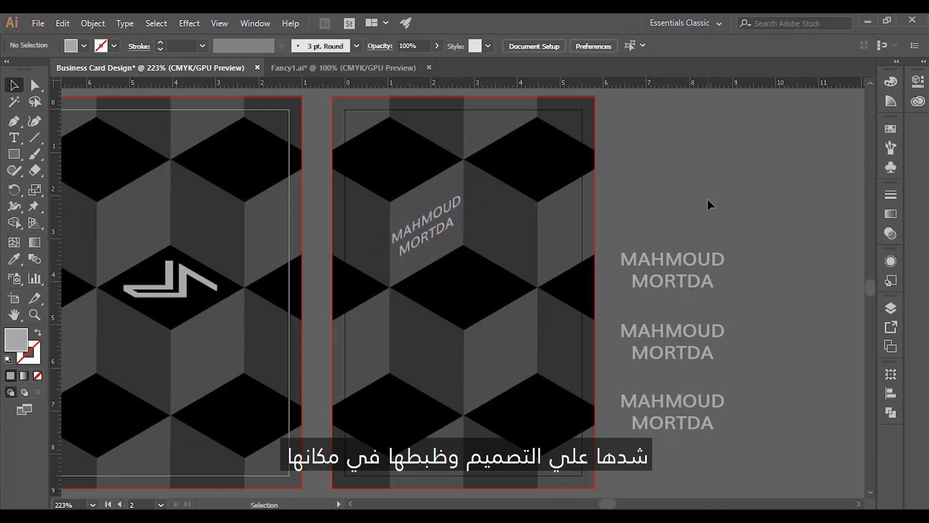
- Retype a spare name copy as 'Graphic' and 'Designer' on two lines
{"action": "double_click", "coordinate": [678, 265]}
{"action": "type", "text": "Graphic"}
{"action": "double_click", "coordinate": [678, 279]}
{"action": "type", "text": "Designer"}
{"action": "key", "text": "Escape"}
- Scale the Graphic Designer title and shear it -30°
{"action": "right_click", "coordinate": [670, 247]}
{"action": "mouse_move", "coordinate": [687, 424]}
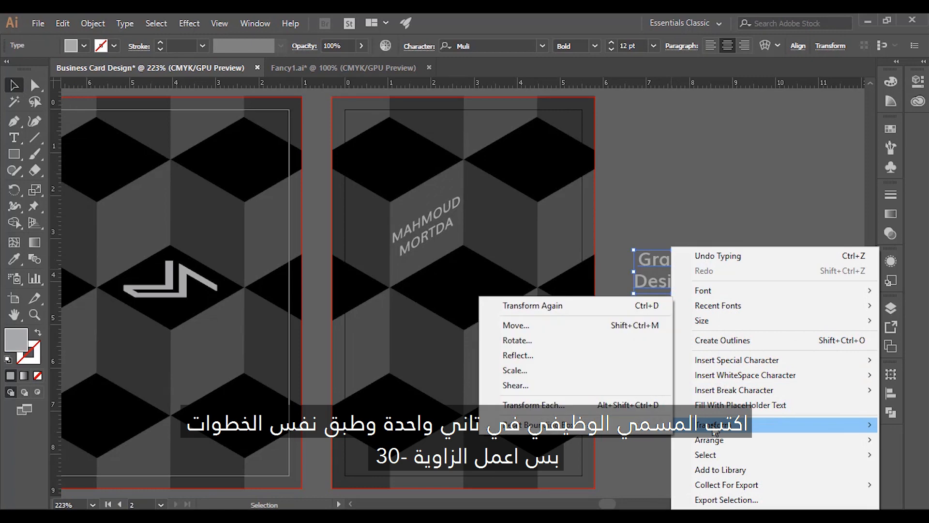
{"action": "left_click", "coordinate": [538, 375]}
{"action": "key", "text": "Return"}
{"action": "right_click", "coordinate": [637, 289]}
{"action": "mouse_move", "coordinate": [704, 203]}
{"action": "left_click", "coordinate": [483, 300]}
{"action": "type", "text": "-30"}
{"action": "key", "text": "Return"}
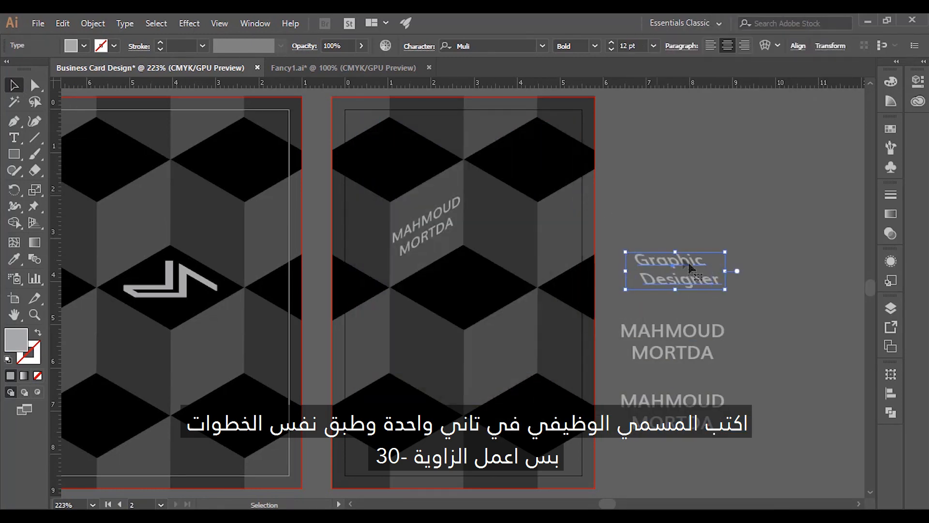
- Rotate the title -30°, give it a lighter weight, and place it on the adjacent cube face
{"action": "right_click", "coordinate": [714, 269]}
{"action": "mouse_move", "coordinate": [767, 426]}
{"action": "left_click", "coordinate": [675, 339]}
{"action": "type", "text": "-30"}
{"action": "key", "text": "Return"}
{"action": "left_click", "coordinate": [595, 46]}
{"action": "left_click", "coordinate": [595, 150]}
{"action": "left_click", "coordinate": [687, 217]}
{"action": "left_click_drag", "start_coordinate": [698, 277], "coordinate": [527, 234]}
{"action": "left_click", "coordinate": [748, 236]}
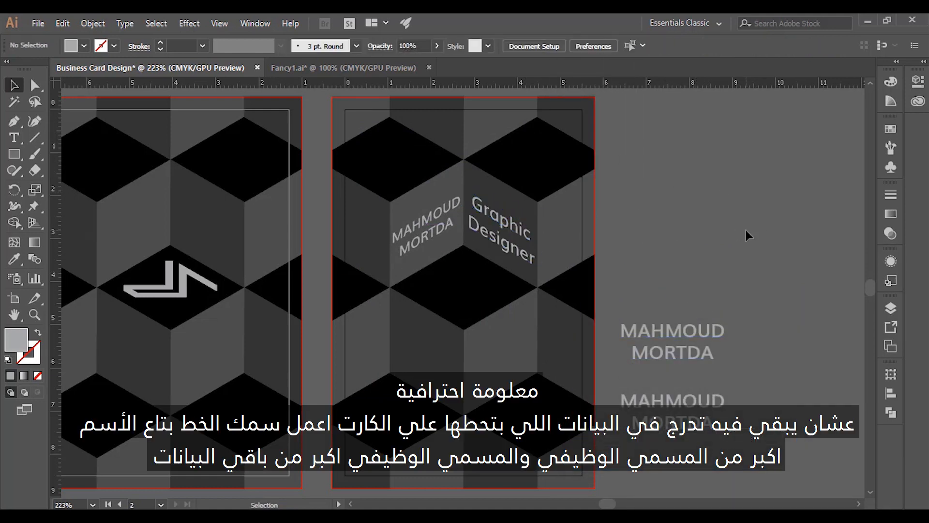
- Set the Graphic Designer title to Regular weight
{"action": "left_click", "coordinate": [515, 261]}
{"action": "left_click", "coordinate": [432, 236]}
{"action": "left_click", "coordinate": [500, 248]}
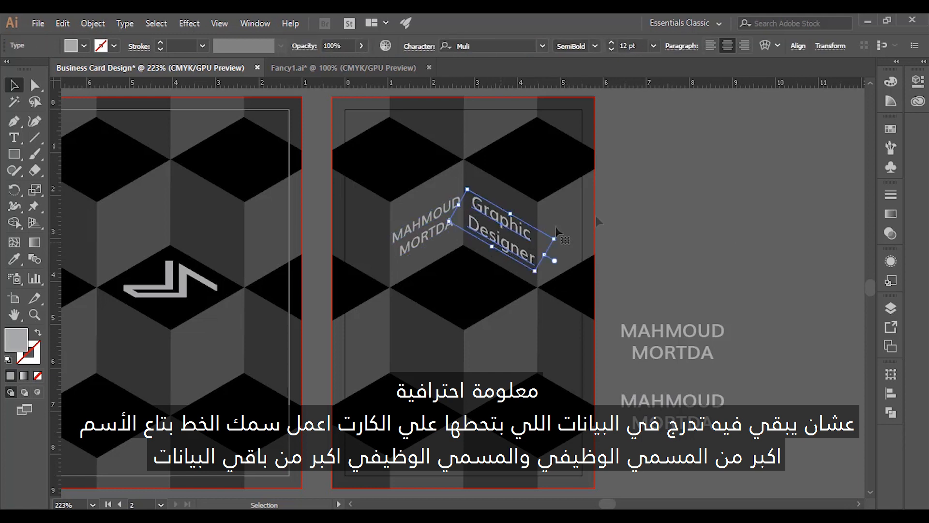
{"action": "left_click", "coordinate": [595, 46]}
{"action": "left_click", "coordinate": [597, 121]}
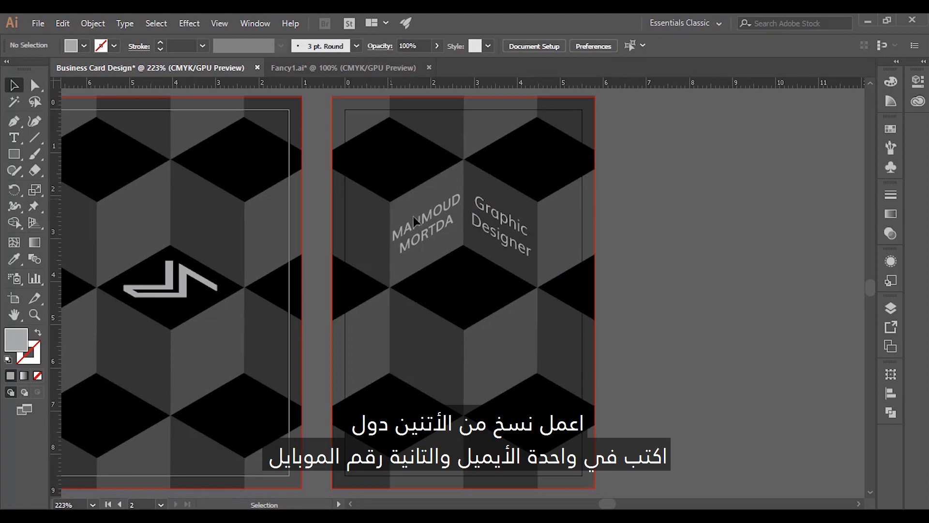
- Copy the name to the lower-right cube face in Light weight and retype it as the e-mail address
{"action": "left_click_drag", "start_coordinate": [414, 221], "coordinate": [490, 354]}
{"action": "left_click", "coordinate": [595, 46]}
{"action": "left_click", "coordinate": [585, 92]}
{"action": "left_click", "coordinate": [634, 160]}
{"action": "triple_click", "coordinate": [502, 361]}
{"action": "triple_click", "coordinate": [497, 353]}
{"action": "key", "text": "Return"}
{"action": "triple_click", "coordinate": [499, 365]}
{"action": "type", "text": "@gmail.com"}
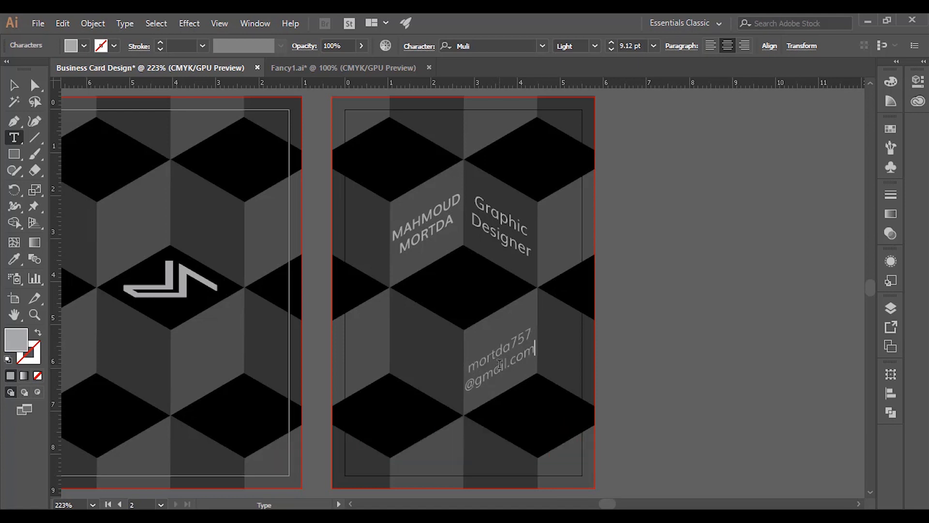
{"action": "key", "text": "Escape"}
- Check the e-mail text block's width in the size and position settings
{"action": "left_click", "coordinate": [649, 324]}
{"action": "left_click", "coordinate": [519, 354]}
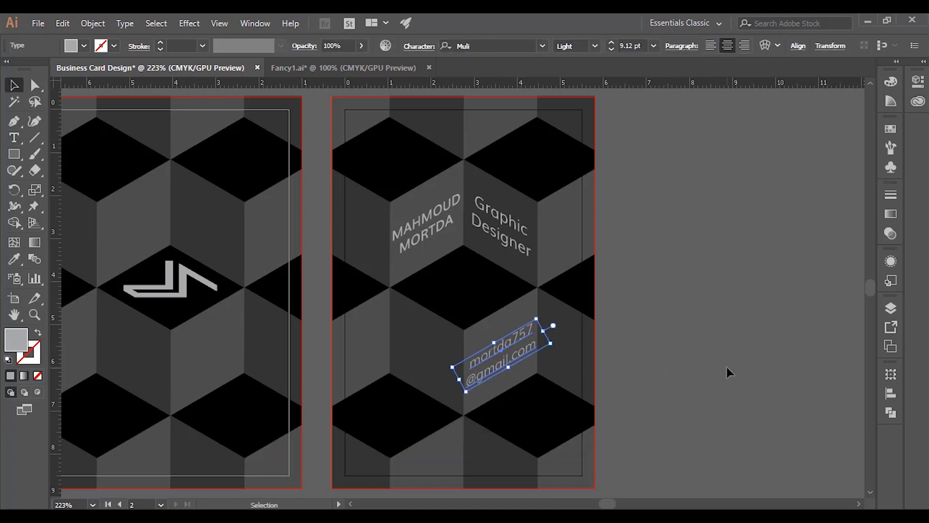
{"action": "left_click", "coordinate": [727, 367]}
{"action": "left_click", "coordinate": [528, 368]}
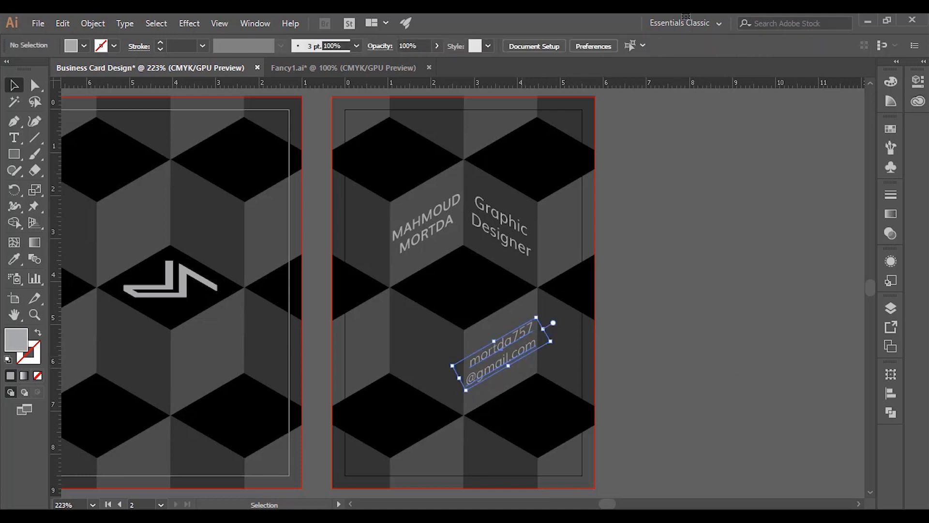
{"action": "left_click", "coordinate": [830, 46]}
{"action": "left_click", "coordinate": [787, 68]}
{"action": "left_click", "coordinate": [771, 370]}
- Copy the title to the lower-left cube face in Light weight and replace it with the phone number
{"action": "left_click_drag", "start_coordinate": [525, 236], "coordinate": [450, 364]}
{"action": "left_click", "coordinate": [594, 46]}
{"action": "left_click", "coordinate": [573, 71]}
{"action": "double_click", "coordinate": [432, 352]}
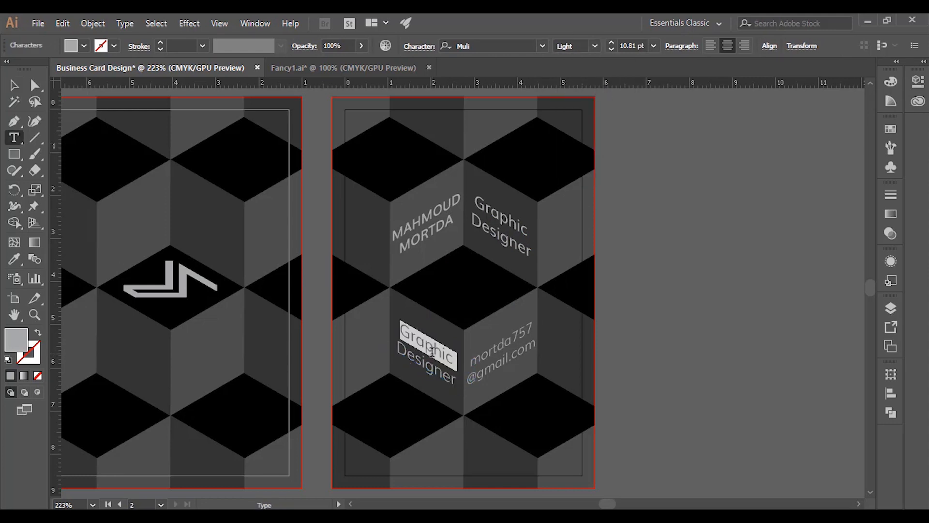
{"action": "type", "text": "+123456"}
{"action": "key", "text": "ctrl+a"}
{"action": "type", "text": "+"}
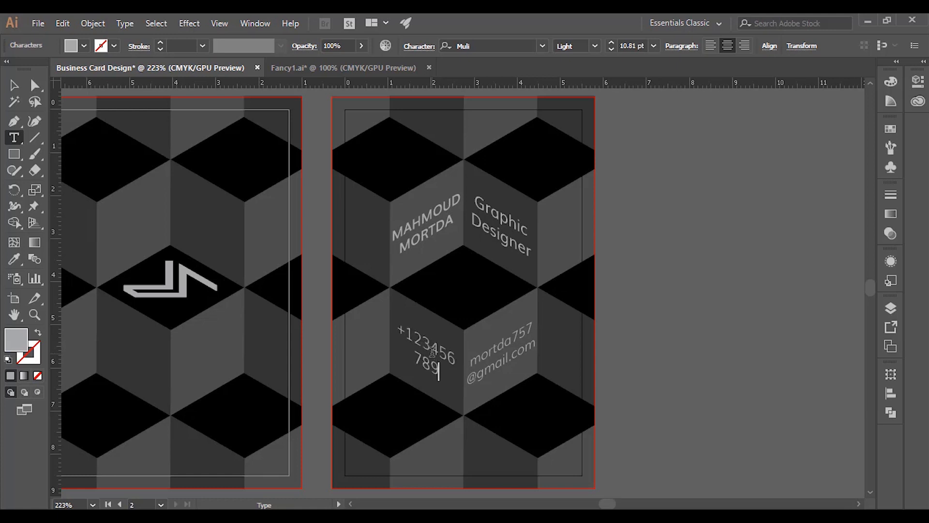
- Align the phone number and e-mail texts with each other
{"action": "left_click", "coordinate": [14, 86]}
{"action": "left_click", "coordinate": [662, 330]}
{"action": "left_click", "coordinate": [503, 353]}
{"action": "left_click", "coordinate": [428, 352], "text": "shift"}
{"action": "left_click", "coordinate": [663, 339]}
{"action": "left_click", "coordinate": [503, 352]}
{"action": "left_click", "coordinate": [428, 352], "text": "shift"}
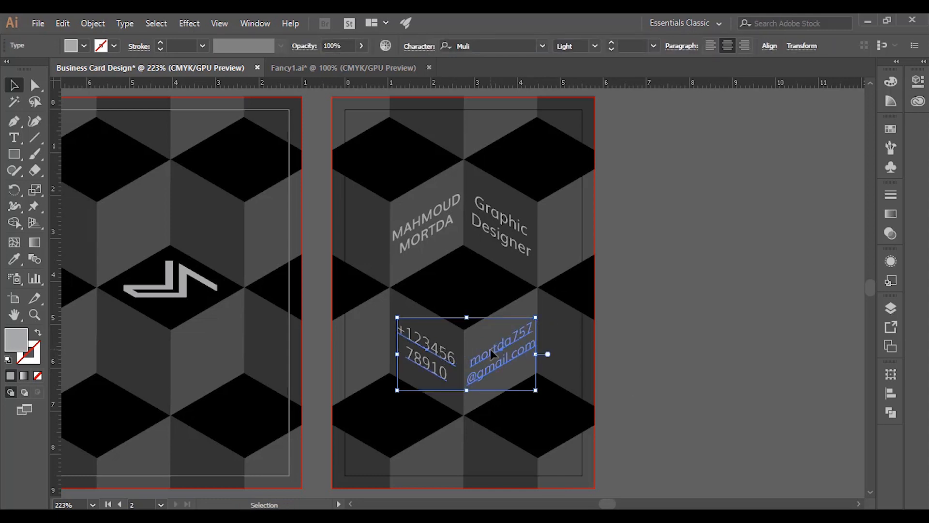
{"action": "left_click", "coordinate": [769, 46]}
{"action": "left_click", "coordinate": [740, 82]}
{"action": "left_click", "coordinate": [731, 290]}
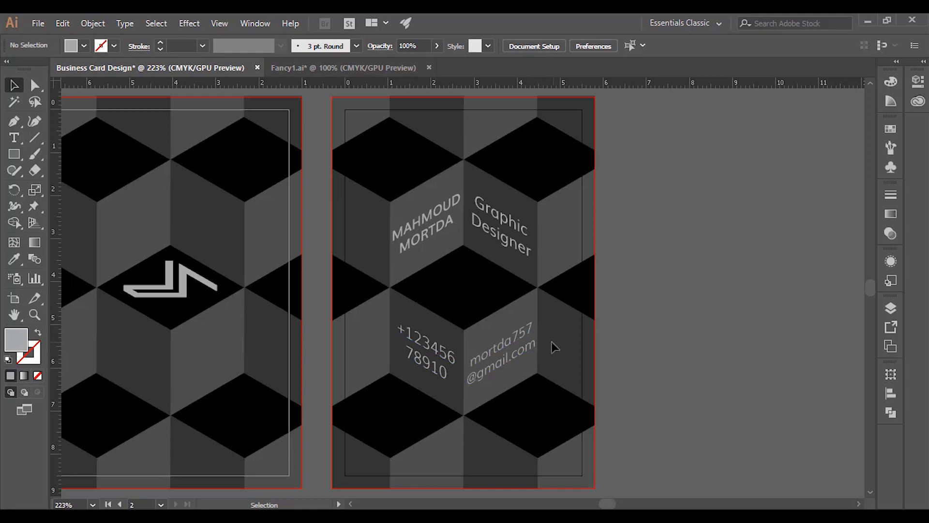
- Undo the contact-text nudge and draw a rounded-corner phone body rectangle beside the card
{"action": "key", "text": "ctrl+z"}
{"action": "left_click", "coordinate": [693, 279]}
{"action": "key", "text": "m"}
{"action": "left_click_drag", "start_coordinate": [680, 241], "coordinate": [704, 283]}
{"action": "key", "text": "a"}
{"action": "mouse_move", "coordinate": [697, 213]}
{"action": "left_mouse_down"}
{"action": "mouse_move", "coordinate": [690, 220]}
{"action": "mouse_move", "coordinate": [700, 213]}
{"action": "left_mouse_up"}
{"action": "key", "text": "v"}
- Fill the inner screen rectangle with canvas grey and pull its bottom edge up slightly
{"action": "key", "text": "i"}
{"action": "left_click", "coordinate": [718, 213]}
{"action": "key", "text": "v"}
{"action": "left_click", "coordinate": [718, 214]}
{"action": "left_click", "coordinate": [698, 216]}
{"action": "left_click", "coordinate": [736, 225]}
{"action": "left_click", "coordinate": [693, 239]}
{"action": "left_click_drag", "start_coordinate": [680, 280], "coordinate": [679, 276]}
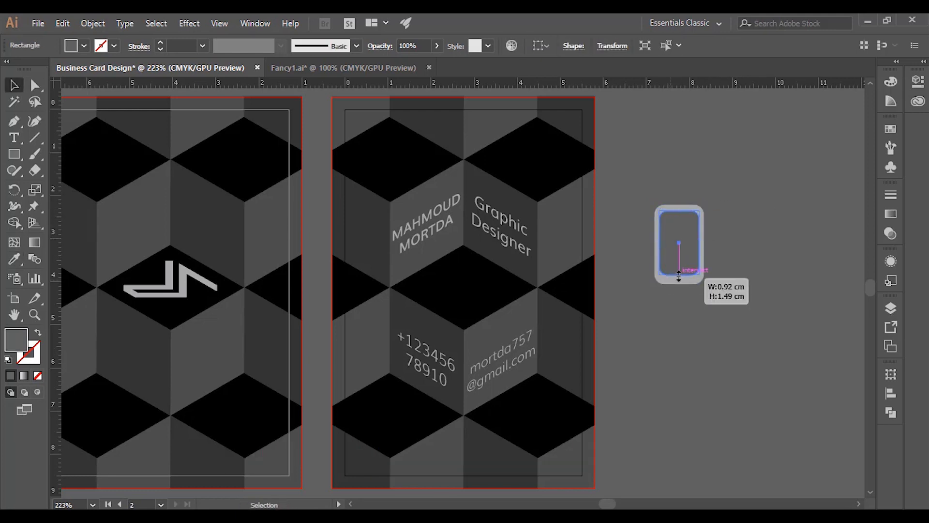
{"action": "left_click", "coordinate": [718, 278]}
- Duplicate the screen downward, flatten the copy into a thin bar and move it down
{"action": "left_click", "coordinate": [669, 289], "text": "ctrl"}
{"action": "left_click", "coordinate": [498, 249], "text": "ctrl"}
{"action": "left_click", "coordinate": [452, 228]}
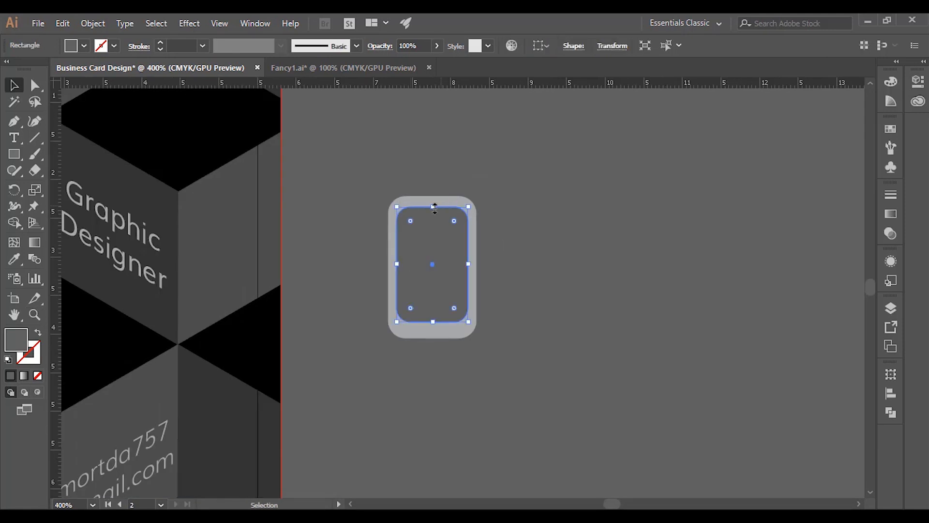
{"action": "left_click_drag", "start_coordinate": [443, 247], "coordinate": [443, 263]}
{"action": "left_click_drag", "start_coordinate": [432, 223], "coordinate": [432, 274]}
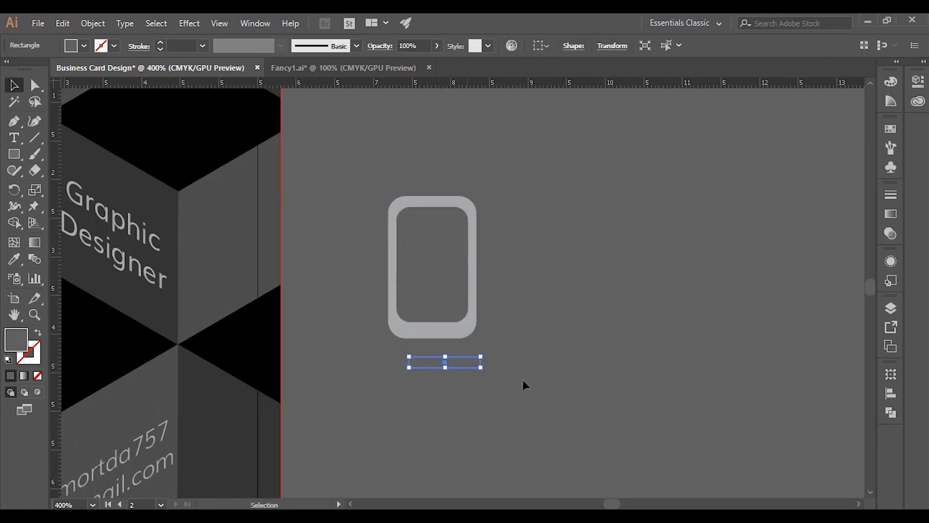
{"action": "left_click", "coordinate": [523, 380]}
{"action": "left_click", "coordinate": [439, 351], "text": "ctrl"}
{"action": "left_click_drag", "start_coordinate": [494, 309], "coordinate": [422, 393]}
- Give the bar the body's grey, round its corners, shrink it and place it on the bottom bezel
{"action": "key", "text": "i"}
{"action": "left_click", "coordinate": [493, 268]}
{"action": "key", "text": "v"}
{"action": "key", "text": "a"}
{"action": "key", "text": "v"}
{"action": "left_click_drag", "start_coordinate": [489, 382], "coordinate": [469, 263]}
{"action": "left_click", "coordinate": [504, 383]}
{"action": "left_click", "coordinate": [612, 45]}
{"action": "left_click", "coordinate": [575, 68]}
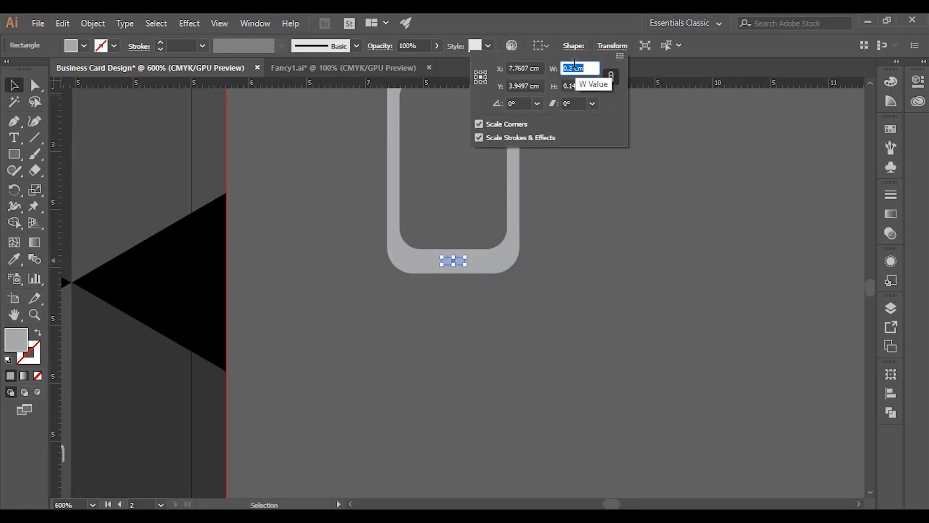
{"action": "left_click", "coordinate": [487, 182]}
- Recolour the home bar with the screen's dark grey, then select all phone icon parts
{"action": "key", "text": "i"}
{"action": "left_click", "coordinate": [500, 163]}
{"action": "left_click", "coordinate": [578, 208], "text": "ctrl"}
{"action": "key", "text": "z"}
{"action": "left_click", "coordinate": [577, 208], "text": "alt"}
{"action": "left_click", "coordinate": [356, 305], "text": "alt"}
{"action": "left_click", "coordinate": [359, 310], "text": "alt"}
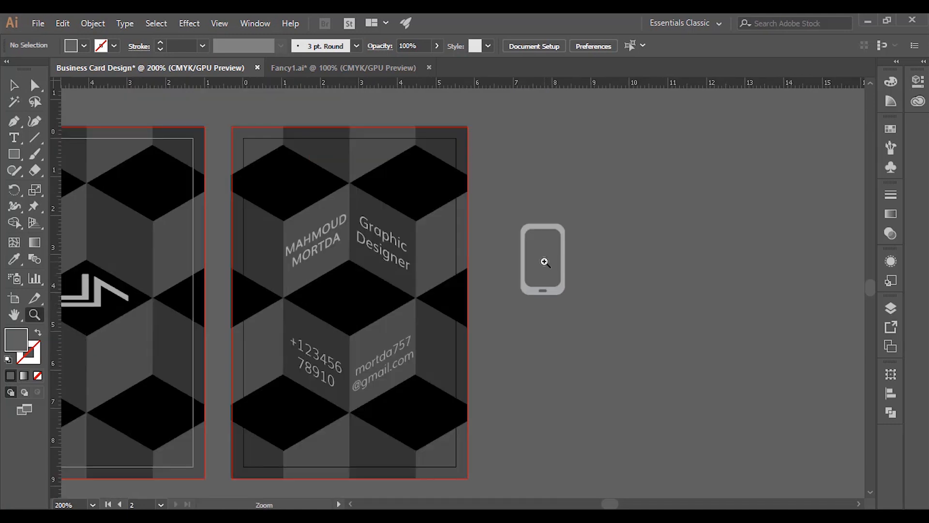
{"action": "left_click_drag", "start_coordinate": [504, 209], "coordinate": [580, 298]}
- Use Shape Builder to cut the screen and home bar out of the phone body
{"action": "key", "text": "z"}
{"action": "left_click", "coordinate": [549, 287]}
{"action": "left_click", "coordinate": [460, 280]}
{"action": "key", "text": "m"}
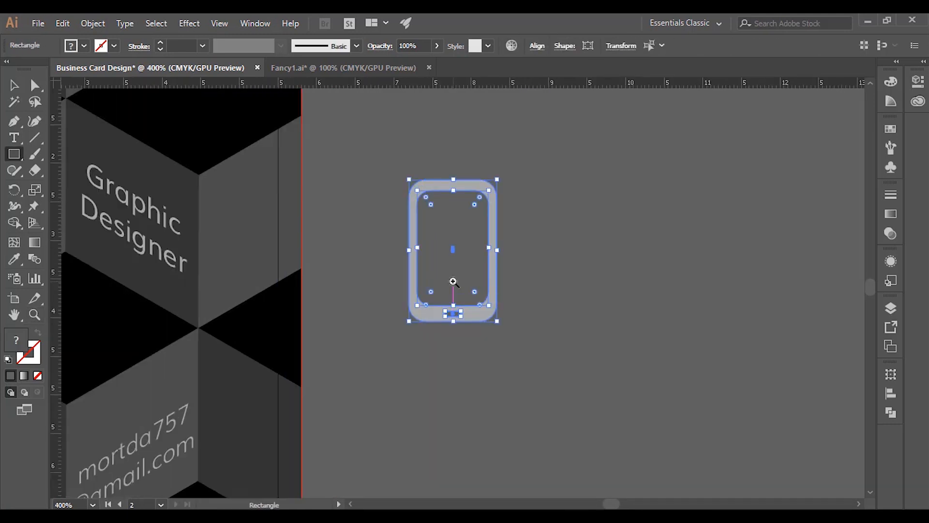
{"action": "key", "text": "shift+m"}
{"action": "left_click", "coordinate": [452, 313], "text": "alt"}
{"action": "left_click", "coordinate": [456, 283], "text": "alt"}
{"action": "key", "text": "v"}
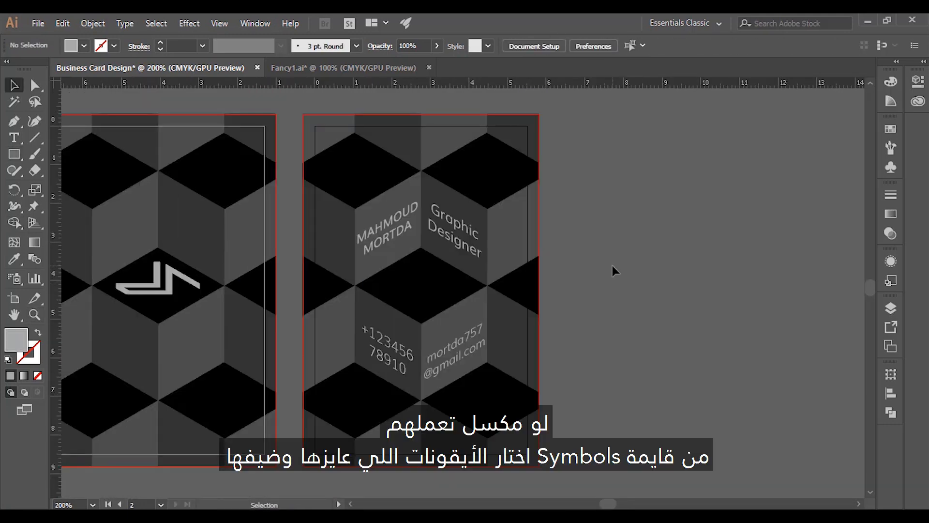
- Place the Phone symbol from the Web Icons symbol library beside the card
{"action": "left_click", "coordinate": [891, 129]}
{"action": "left_click", "coordinate": [811, 122]}
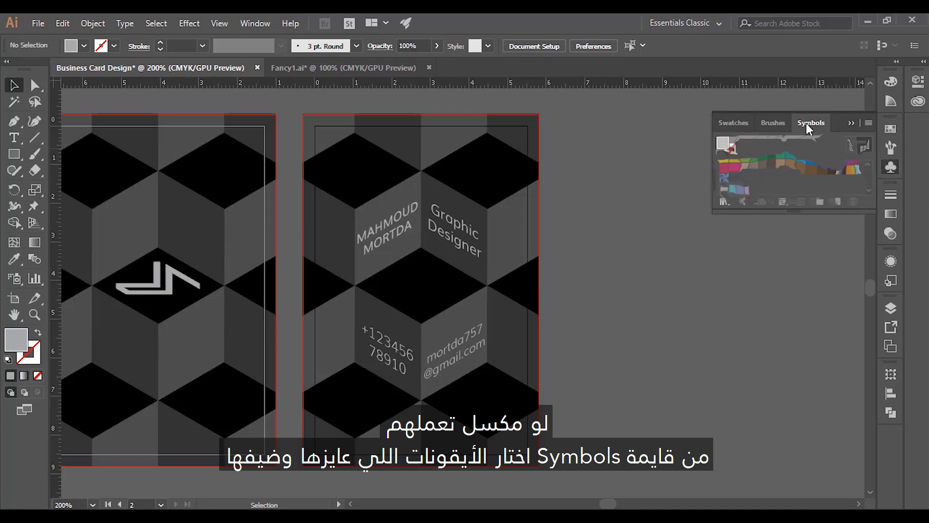
{"action": "left_click", "coordinate": [722, 202]}
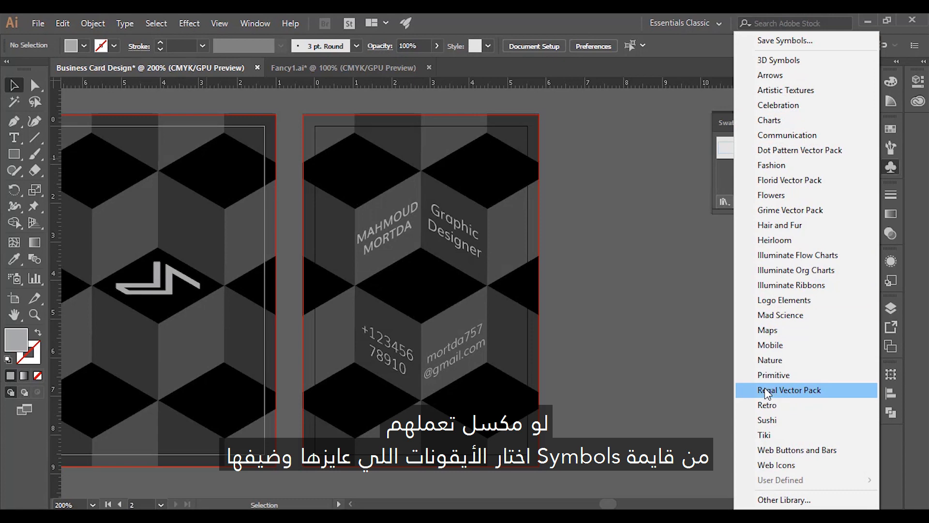
{"action": "left_click", "coordinate": [777, 464]}
{"action": "scroll", "coordinate": [768, 315], "scroll_direction": "down", "scroll_amount": 1}
{"action": "left_click_drag", "start_coordinate": [766, 286], "coordinate": [594, 329]}
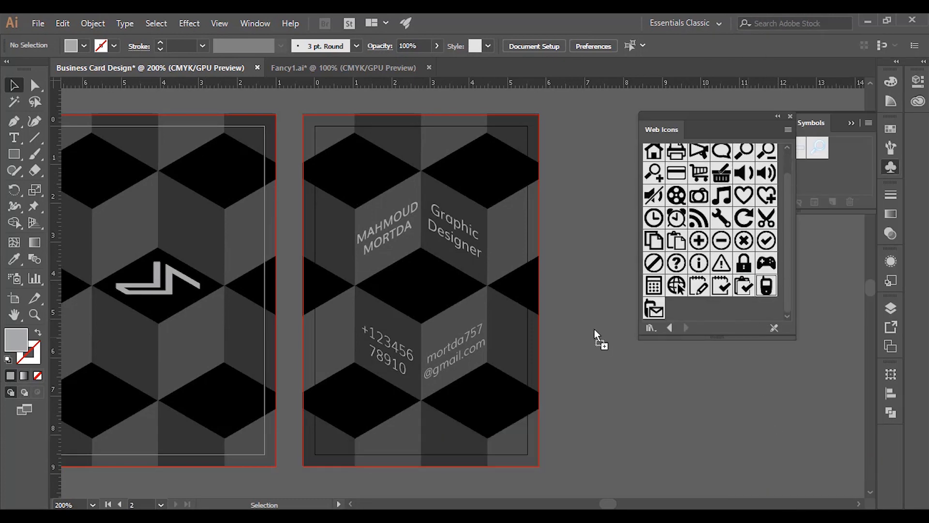
{"action": "left_click", "coordinate": [790, 116]}
- Expand the phone symbol into plain shapes and colour it with the logo's grey
{"action": "key", "text": "i"}
{"action": "left_click", "coordinate": [170, 289]}
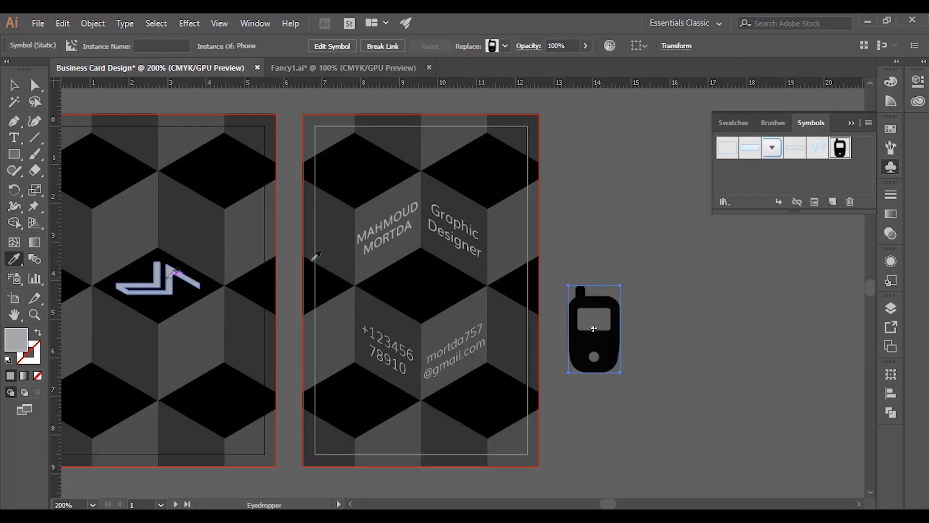
{"action": "key", "text": "v"}
{"action": "left_click", "coordinate": [670, 296]}
{"action": "left_click", "coordinate": [593, 341]}
{"action": "left_click", "coordinate": [93, 24]}
{"action": "left_click", "coordinate": [111, 155]}
{"action": "left_click", "coordinate": [433, 342]}
{"action": "key", "text": "i"}
{"action": "left_click", "coordinate": [168, 286]}
{"action": "key", "text": "v"}
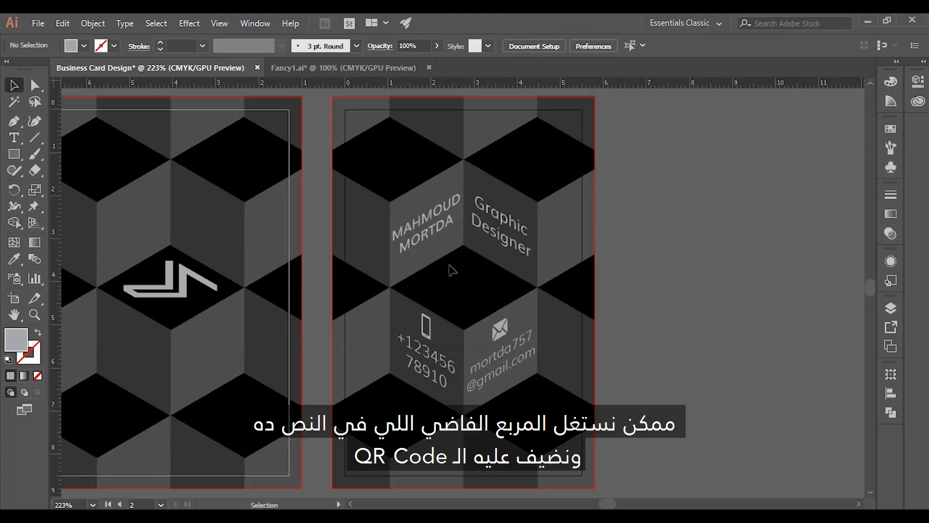
- Paste the QR code and nudge it into place on the central cube face
{"action": "key", "text": "ctrl+v"}
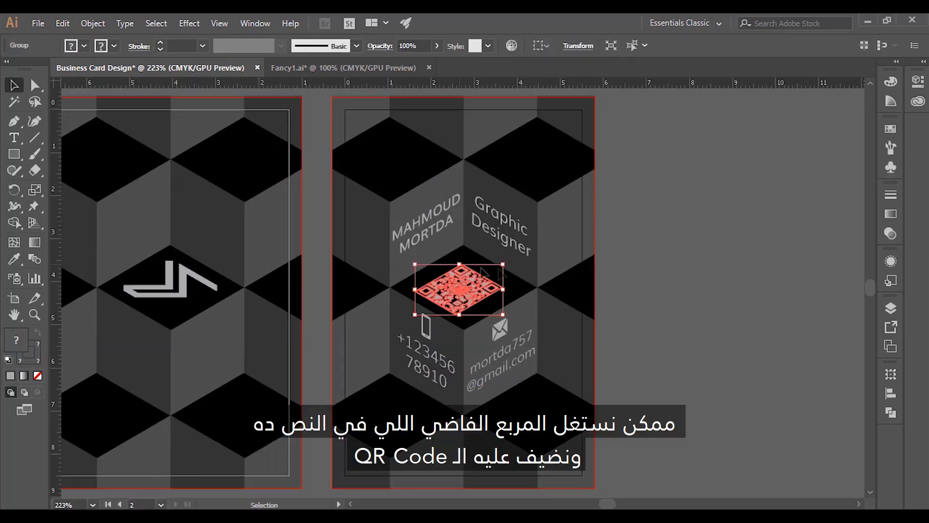
{"action": "key", "text": "Up"}
{"action": "key", "text": "Right"}
{"action": "key", "text": "Up"}
{"action": "key", "text": "Right"}
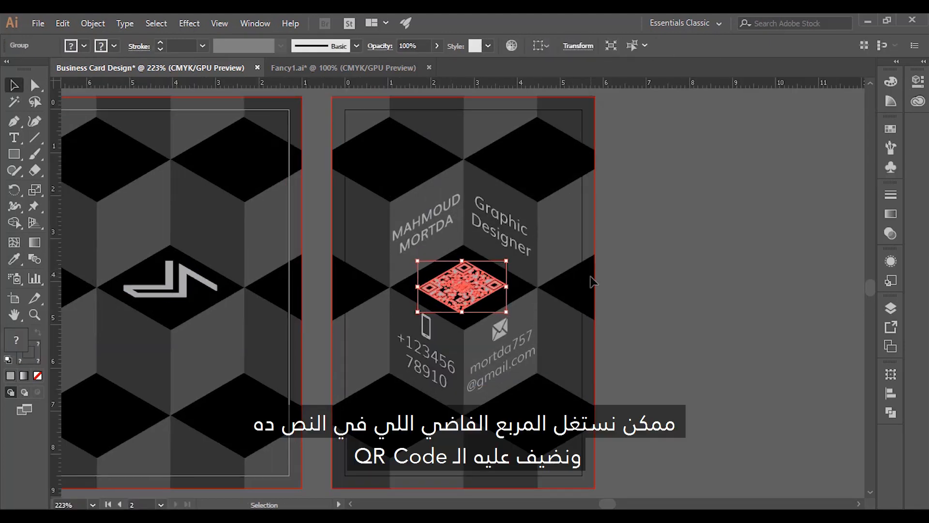
{"action": "key", "text": "Right"}
{"action": "key", "text": "Down"}
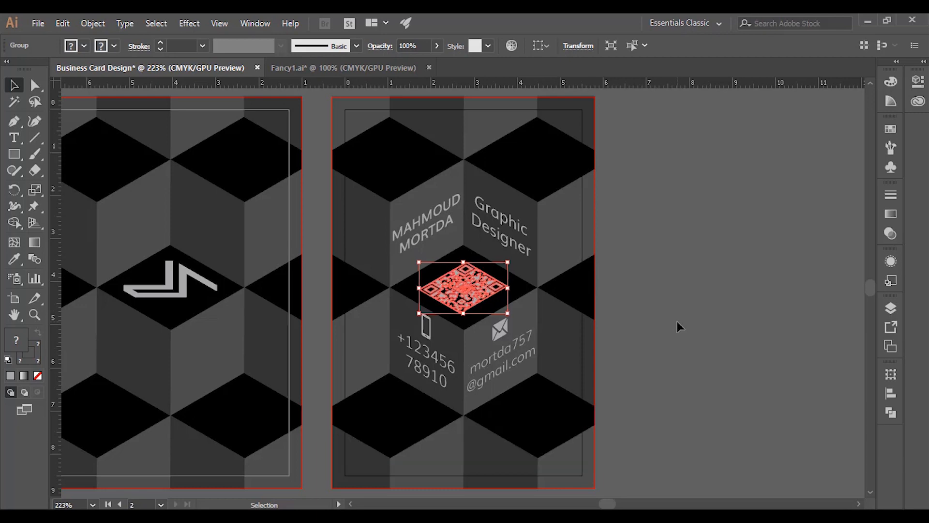
{"action": "left_click", "coordinate": [677, 321]}
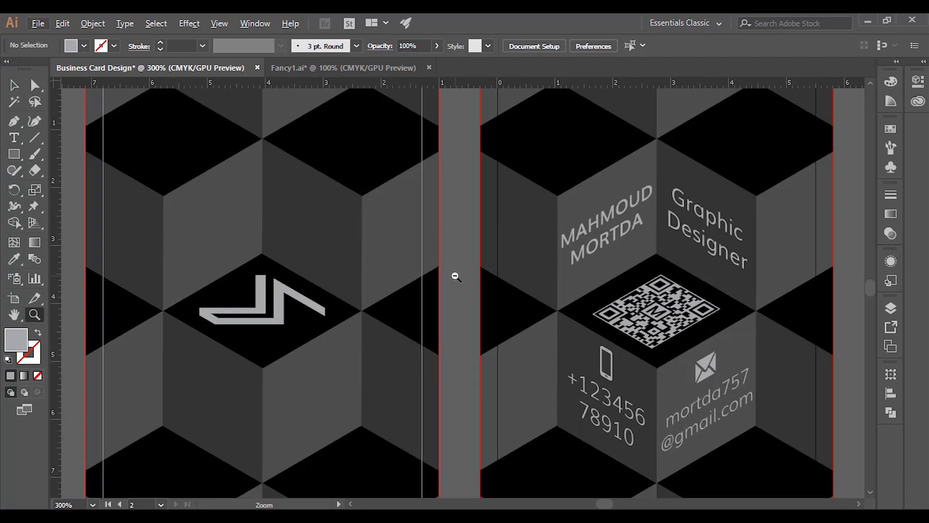